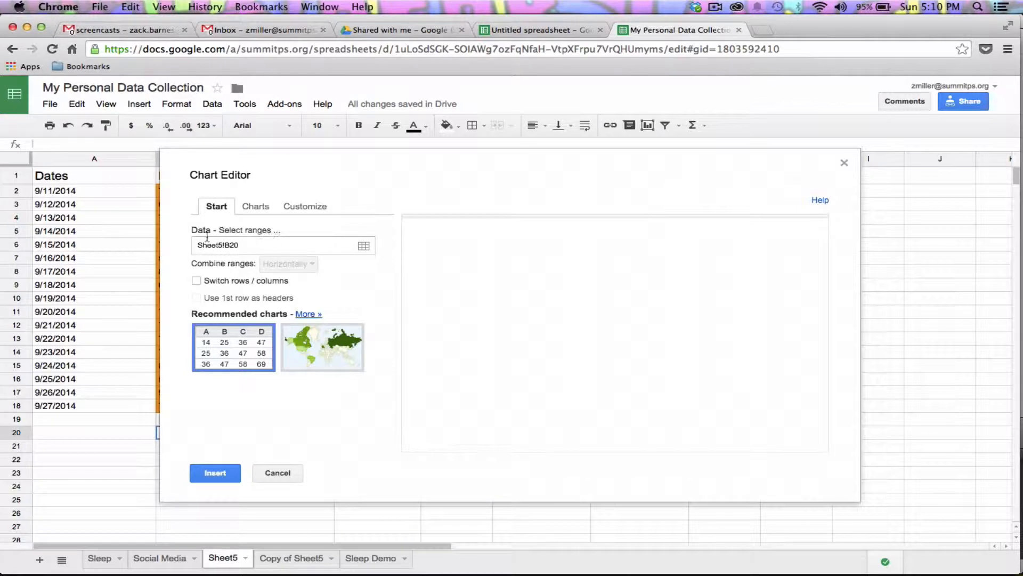
Set the chart data to two ranges: Dates A1:A18 and total hours F1:F18
click(364, 245)
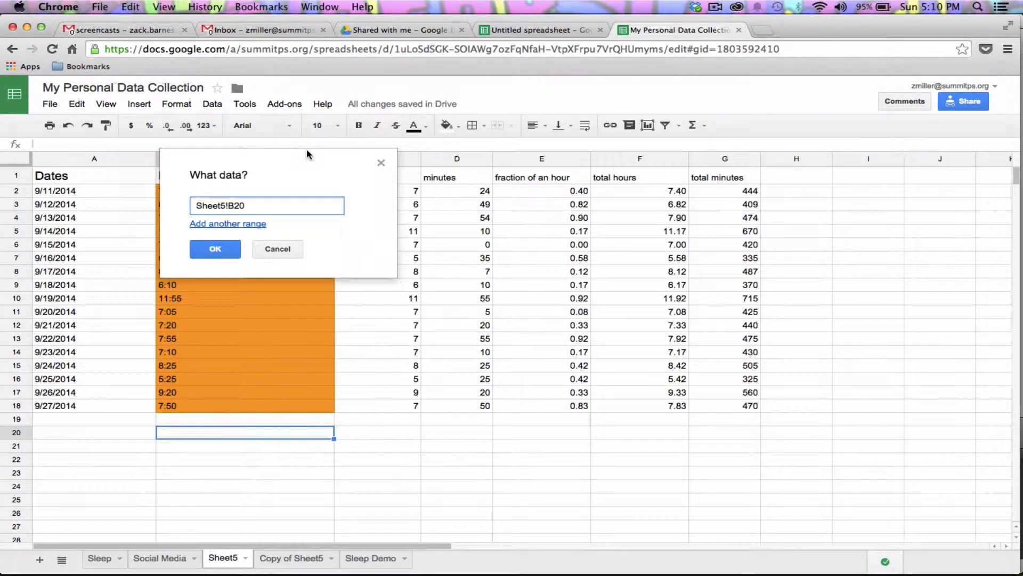
drag(306, 149, 360, 147)
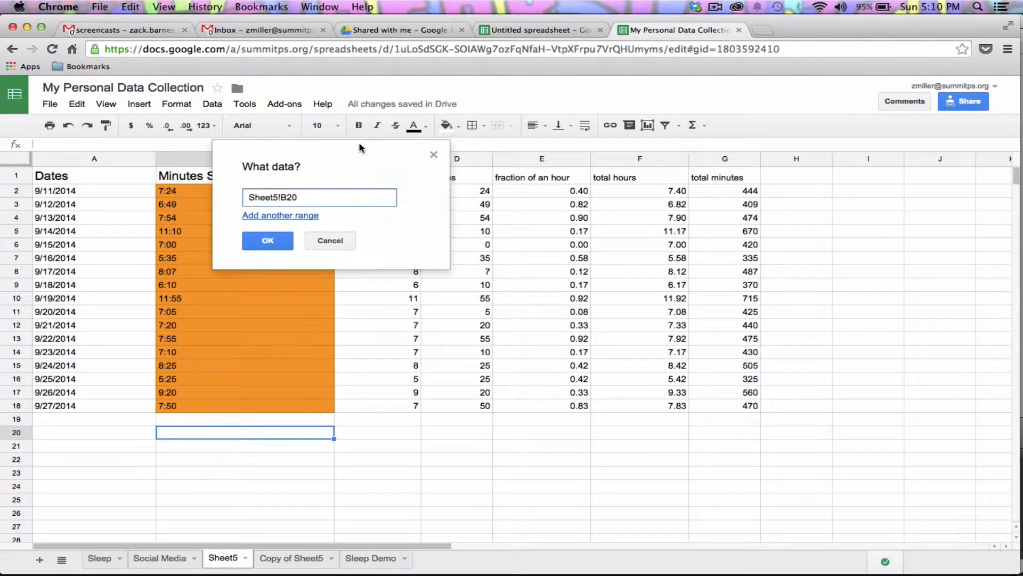
drag(101, 191, 78, 408)
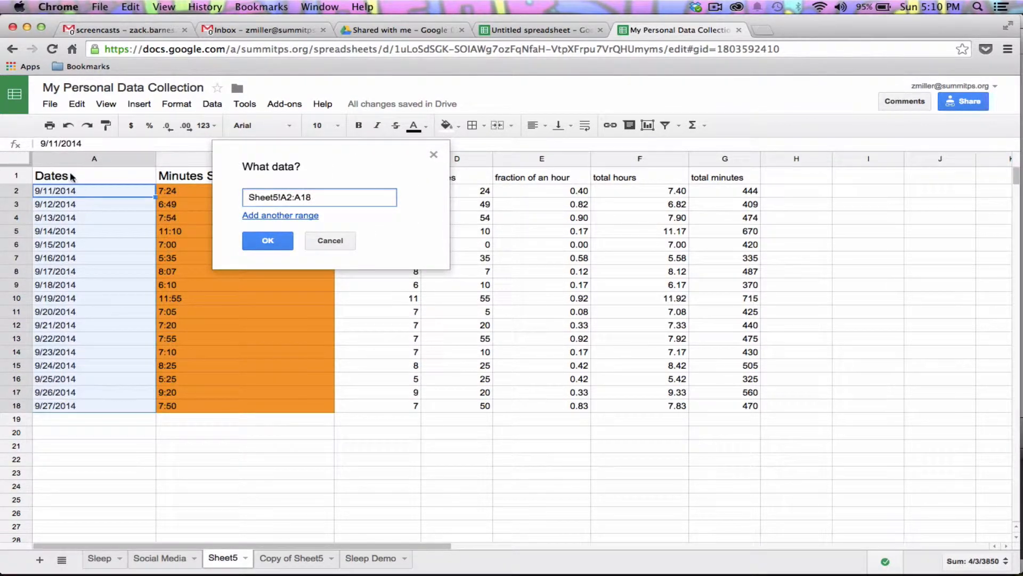
drag(72, 176, 62, 404)
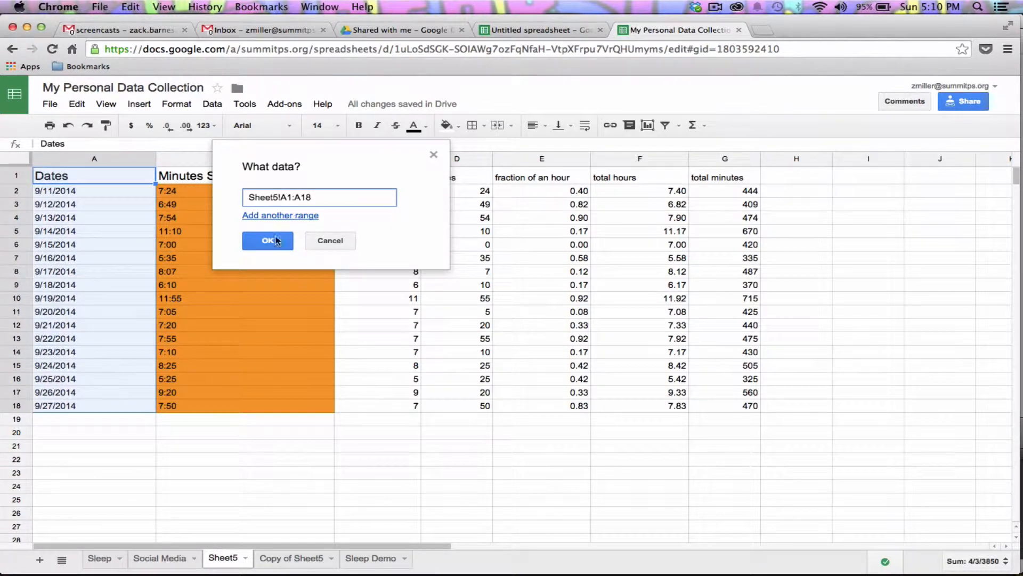
click(281, 215)
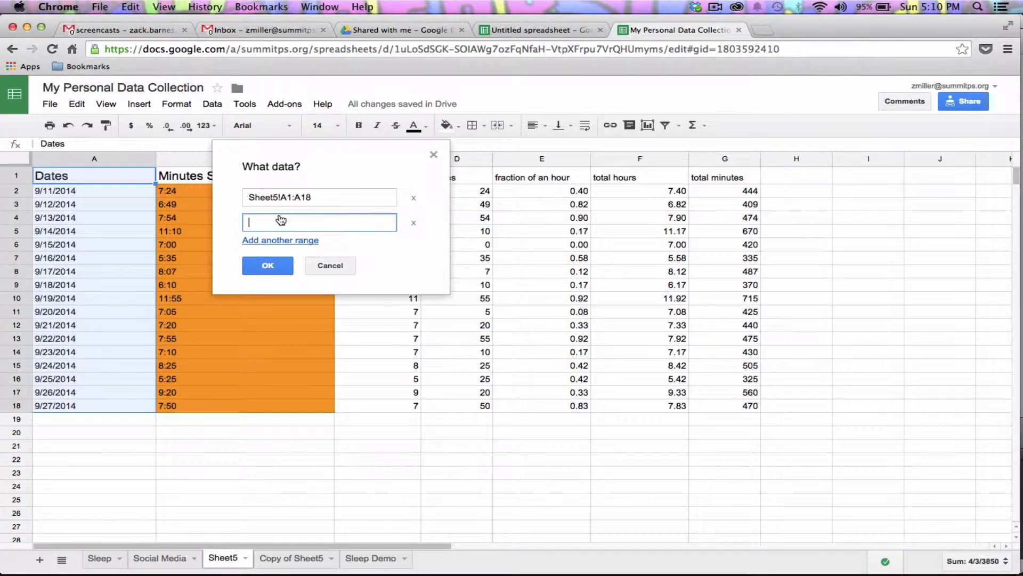
click(643, 177)
drag(640, 201, 653, 410)
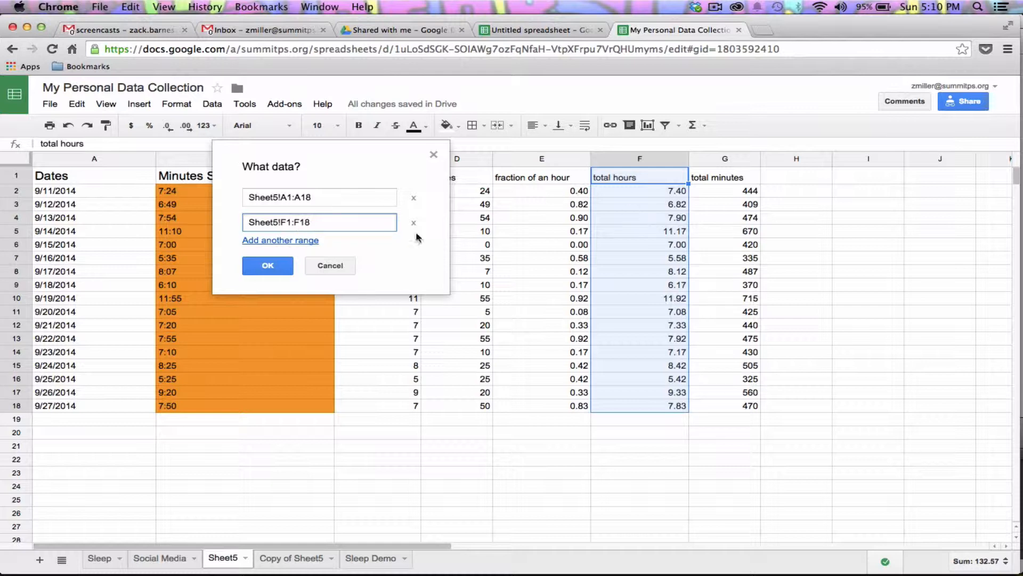
click(252, 270)
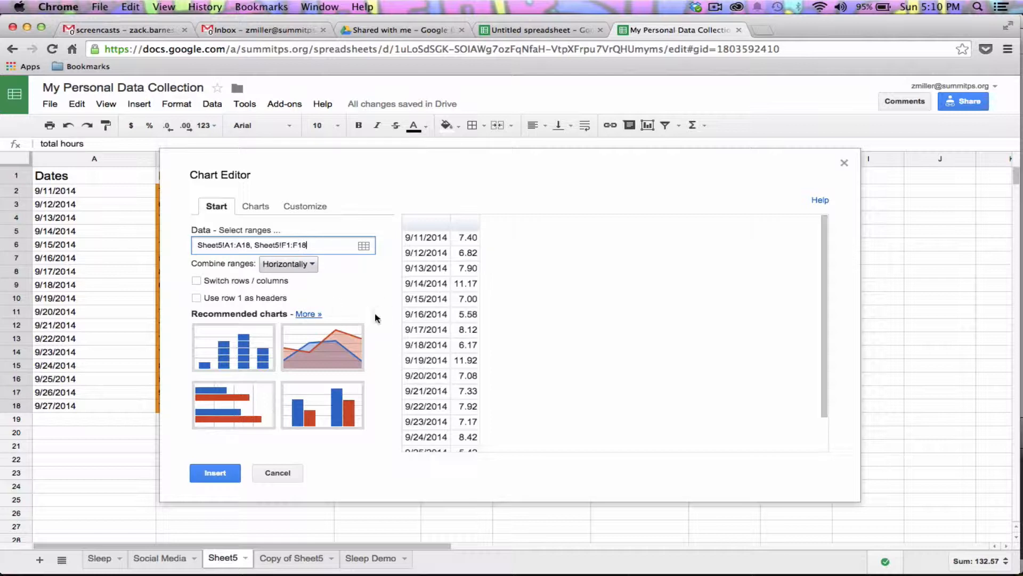
Preview the total hours as line, smooth line and combo charts
scroll(545, 354, down, 2)
scroll(545, 355, up, 2)
click(307, 315)
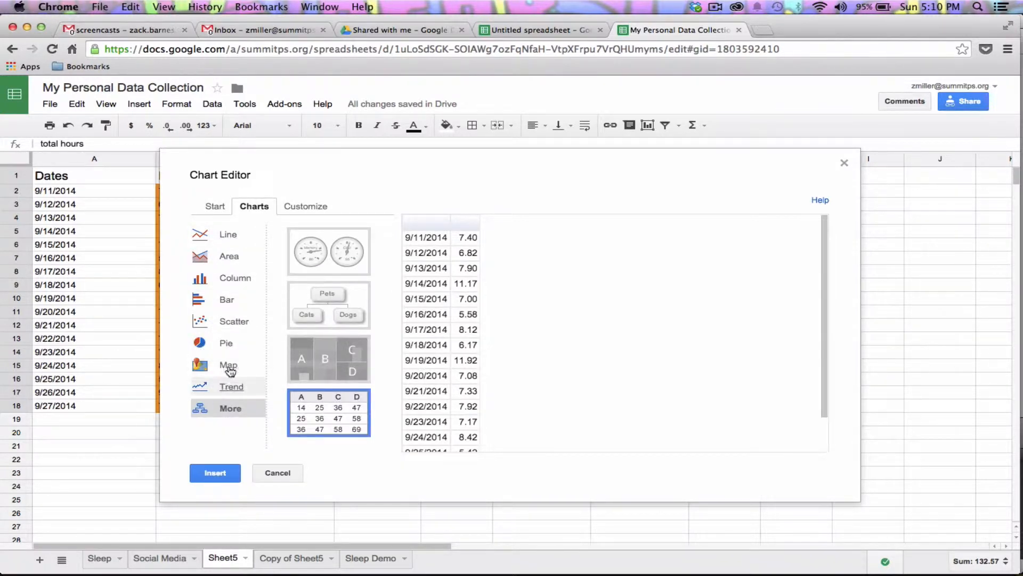
click(223, 239)
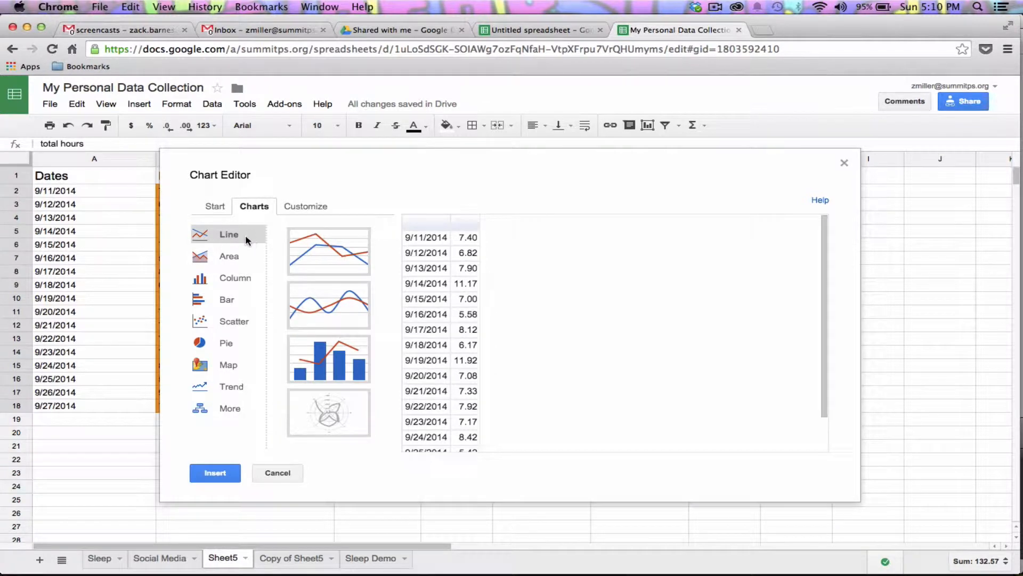
click(339, 259)
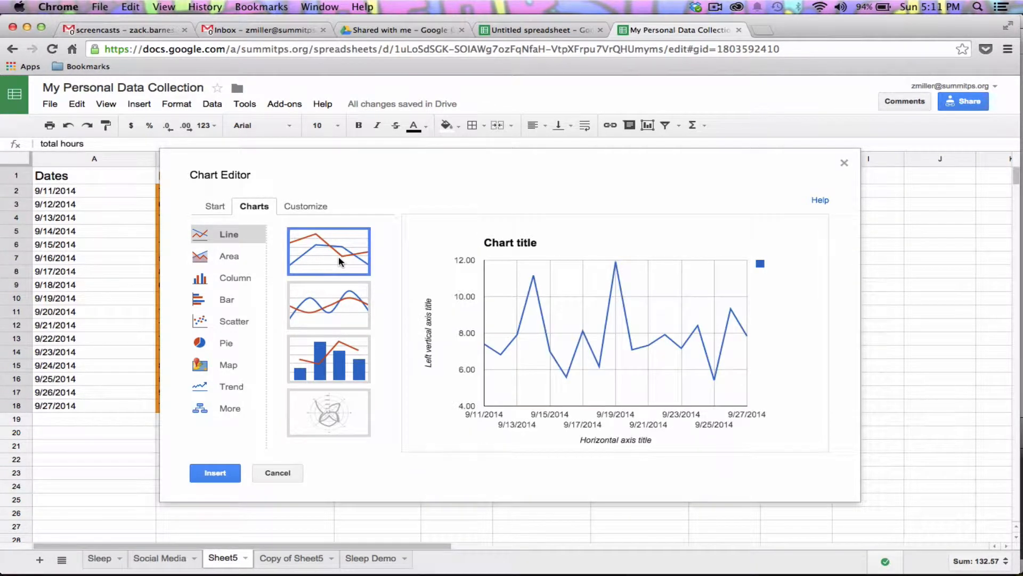
click(342, 311)
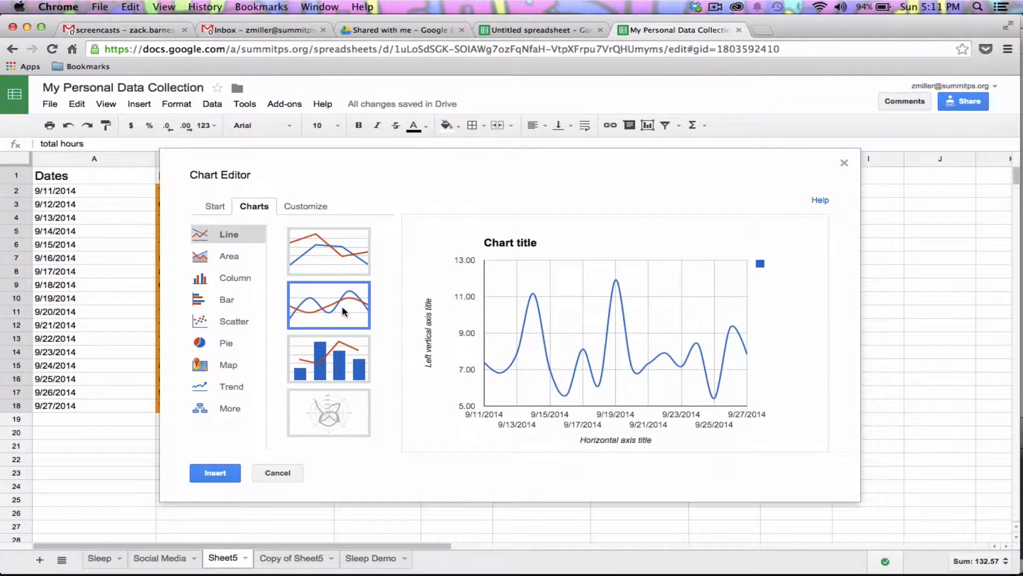
click(330, 356)
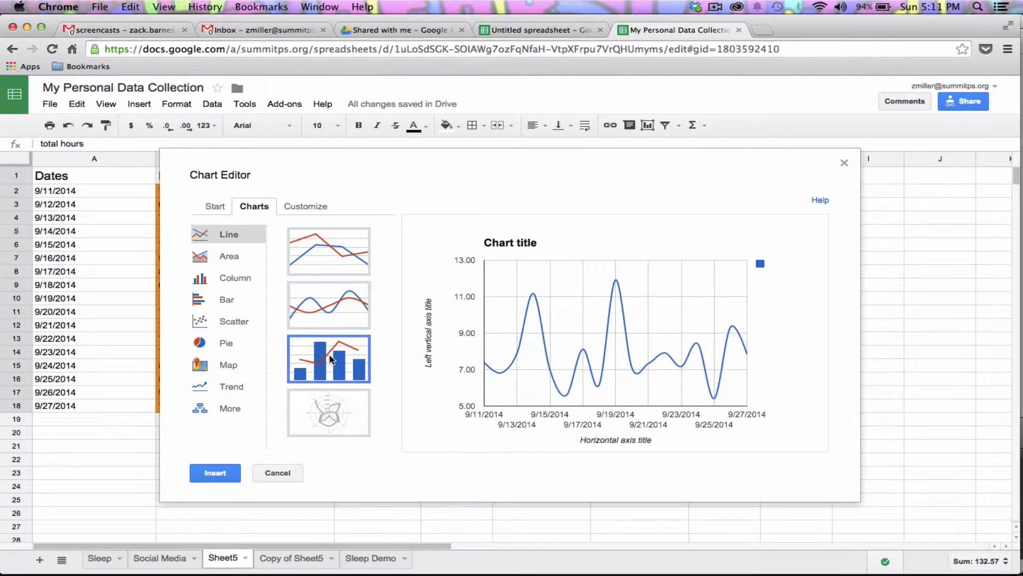
Compare the stacked column, histogram, bar and combo variants, then choose the plain clustered column chart
click(248, 277)
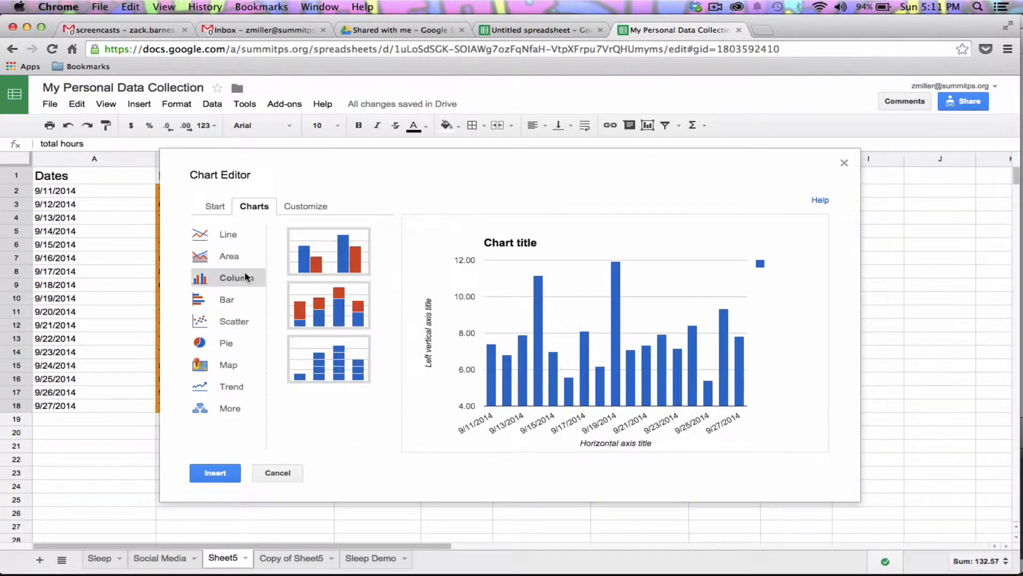
click(328, 307)
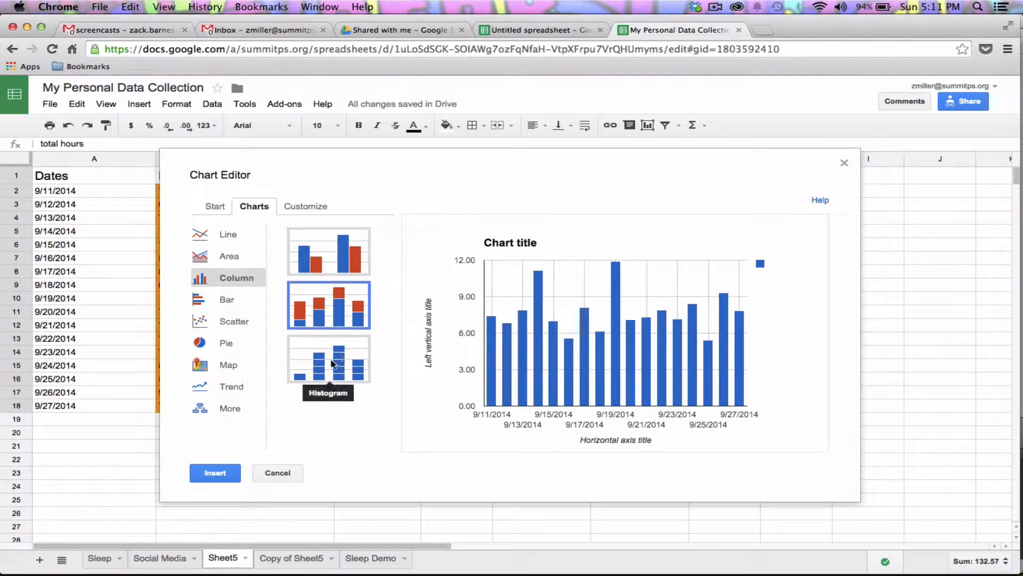
click(335, 351)
click(235, 304)
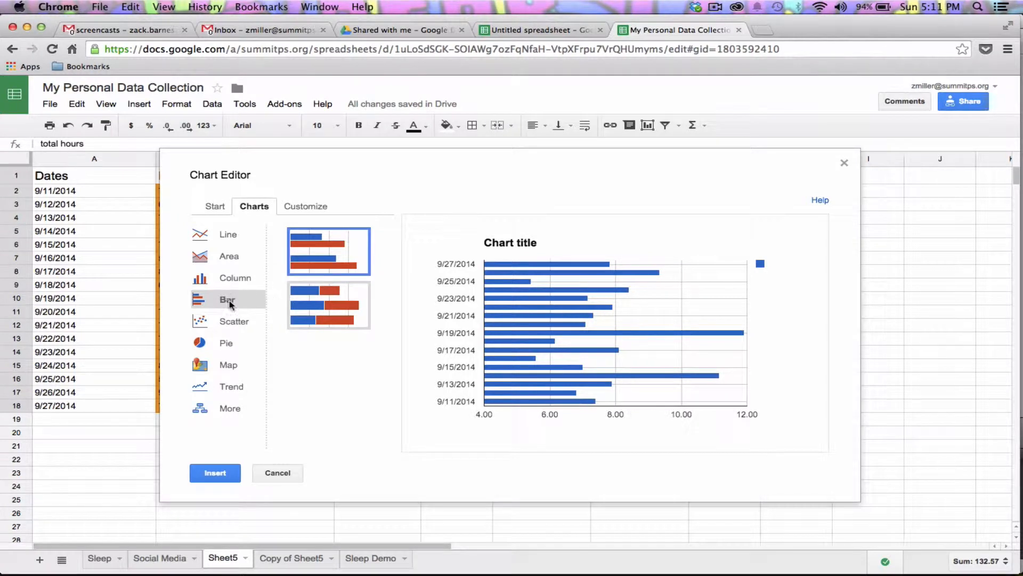
click(229, 237)
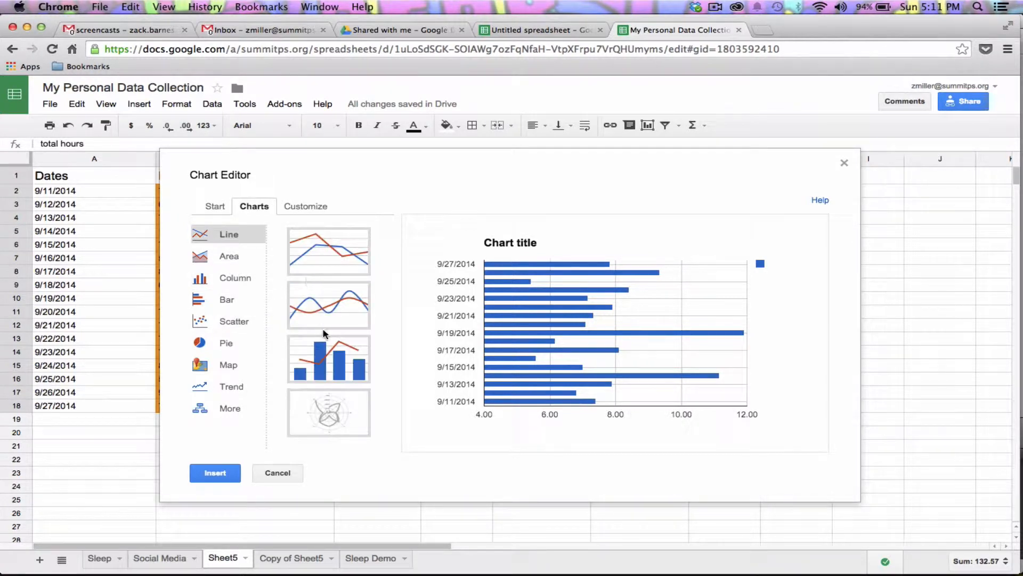
click(325, 356)
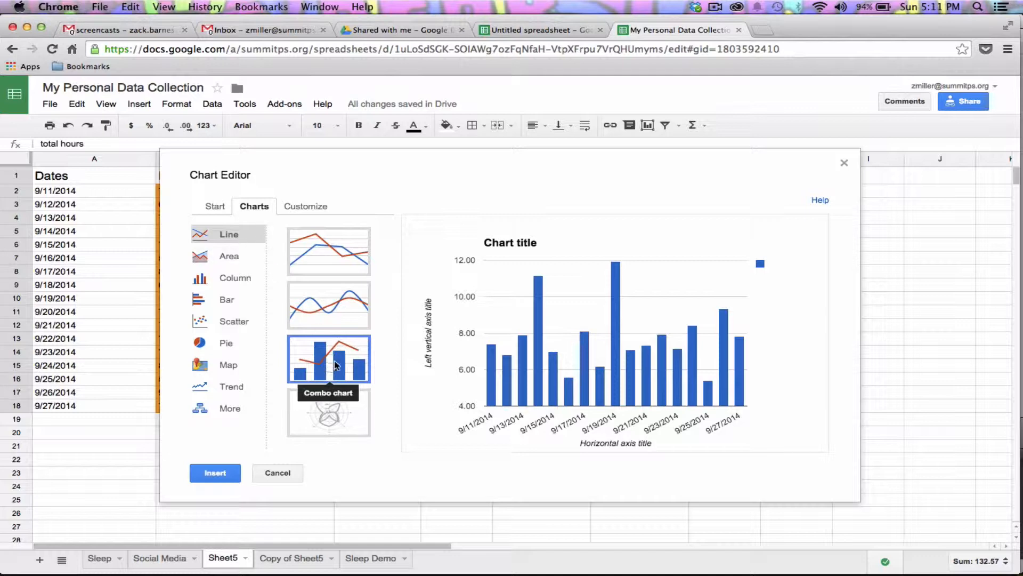
click(251, 282)
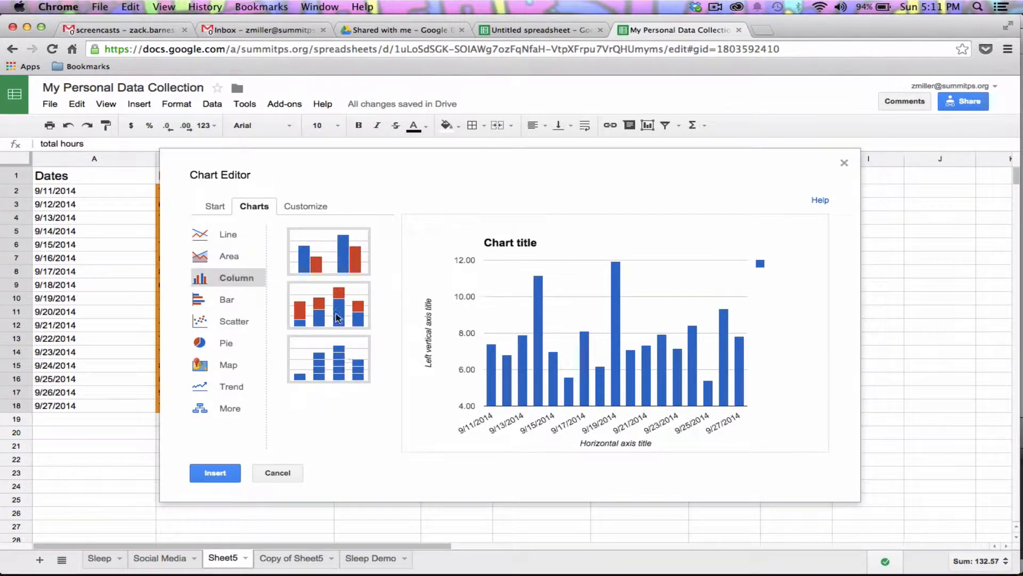
click(329, 268)
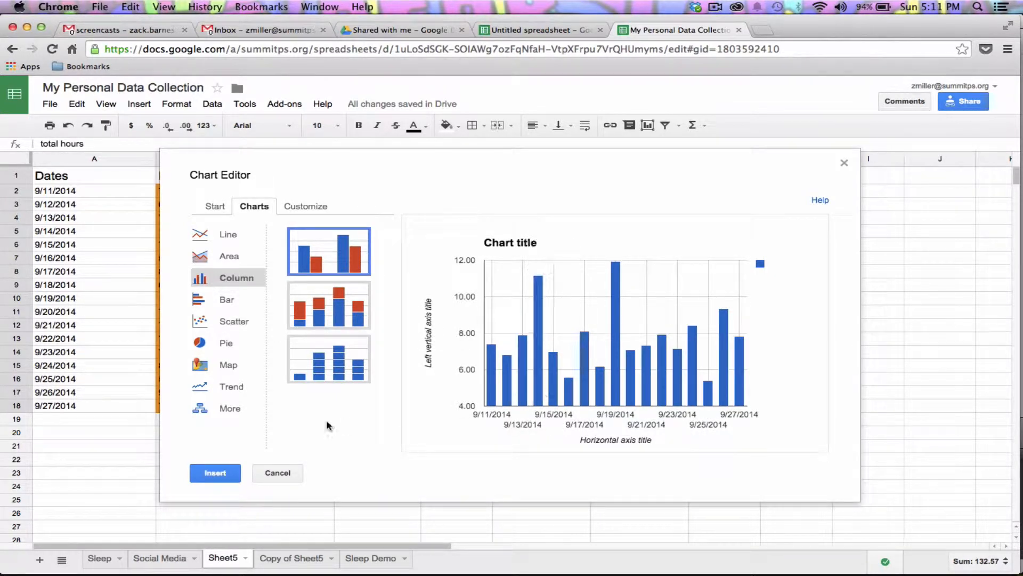
click(305, 206)
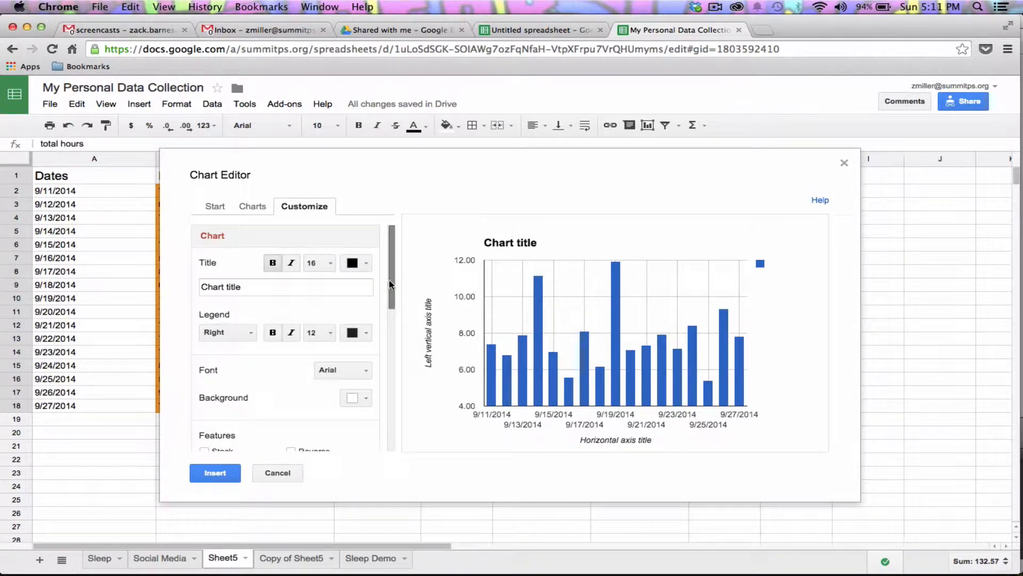
Replace the placeholder chart title with 'Hours slept each night'
double_click(319, 288)
triple_click(318, 287)
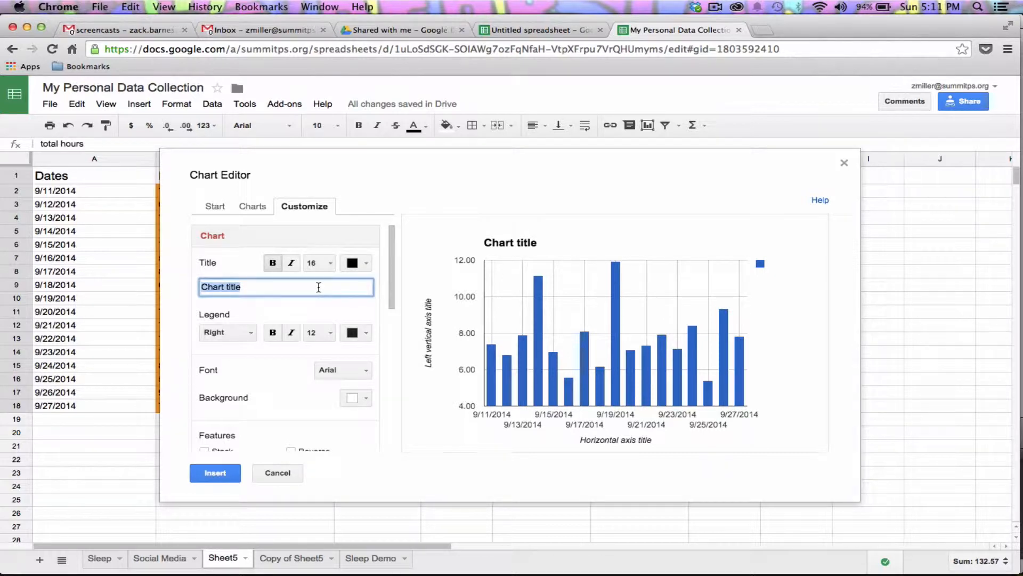
text(S)
text(ours slept each night)
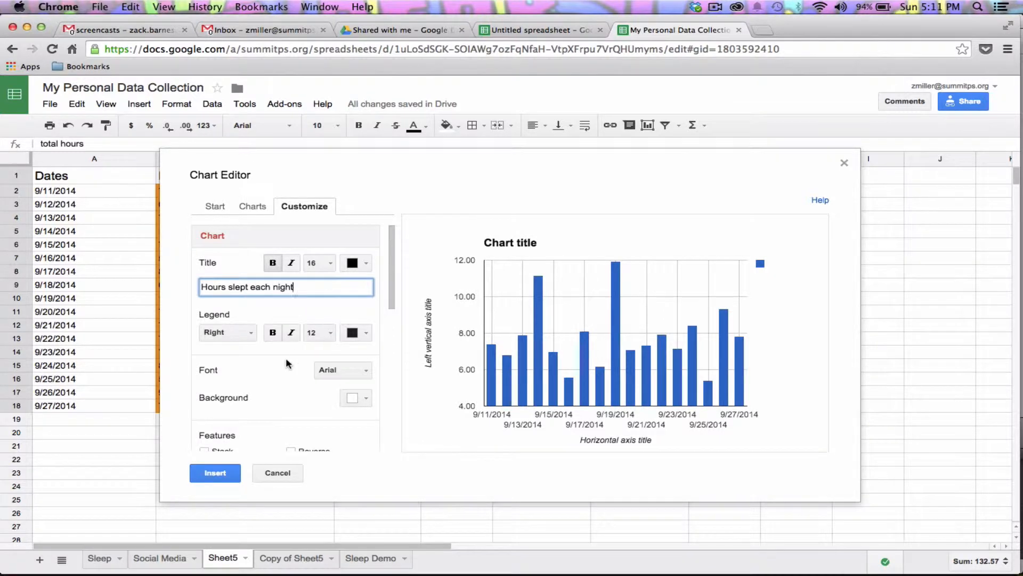
scroll(285, 357, down, 5)
scroll(288, 360, up, 4)
click(388, 316)
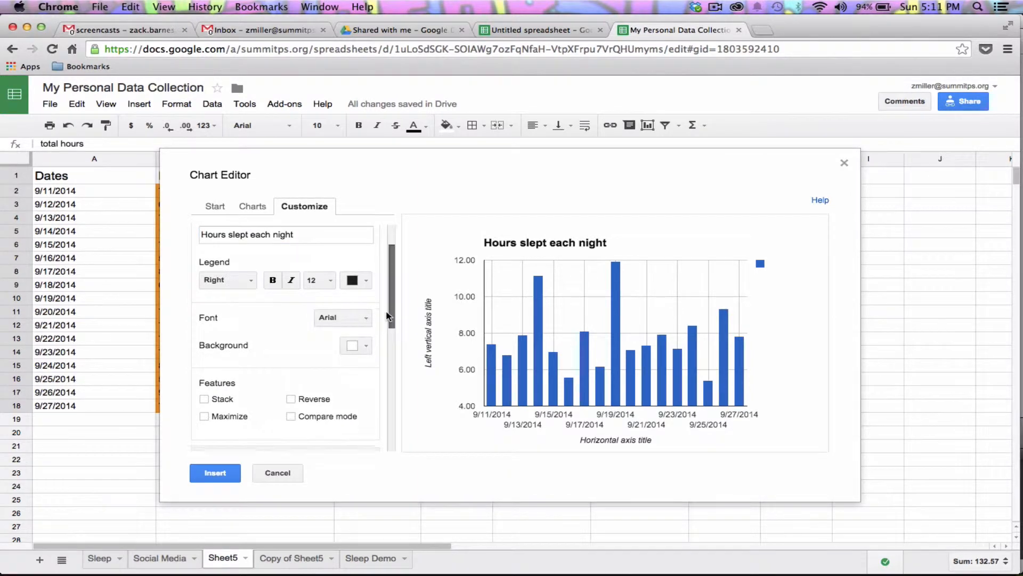
drag(388, 316, 384, 345)
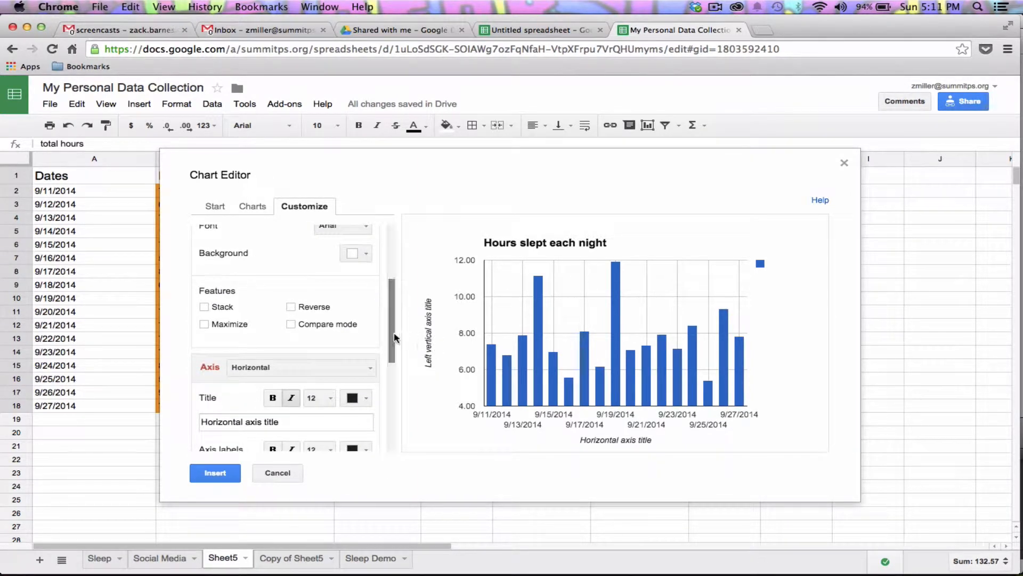
Title the horizontal axis 'Dates'
scroll(346, 373, down, 2)
click(305, 398)
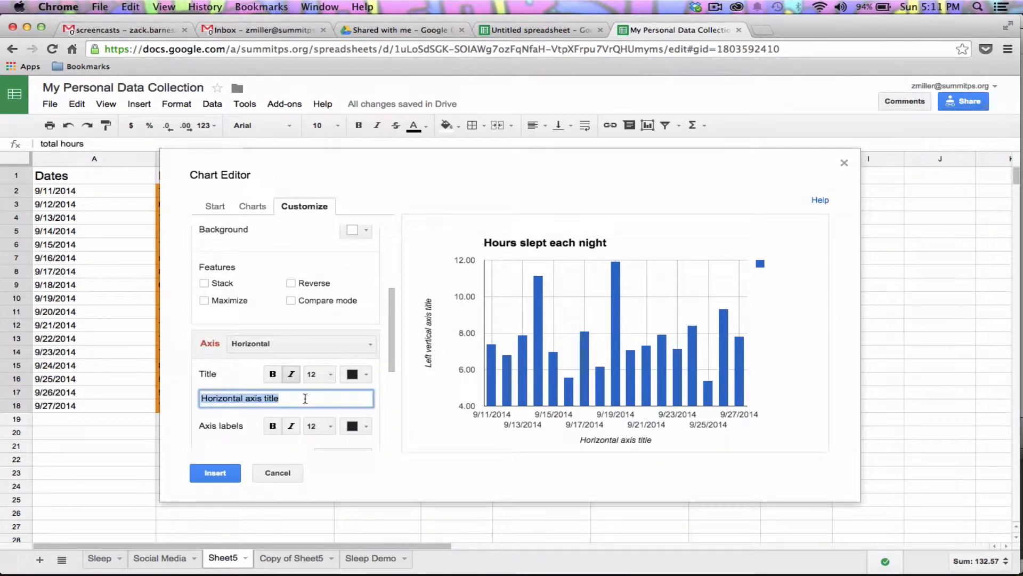
text(Hours of sleep)
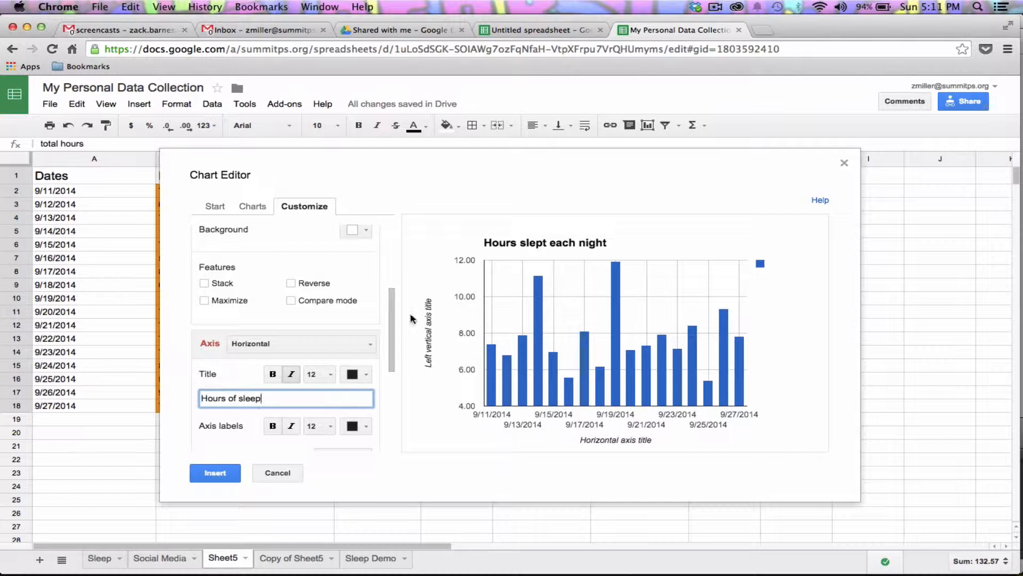
drag(390, 326, 367, 404)
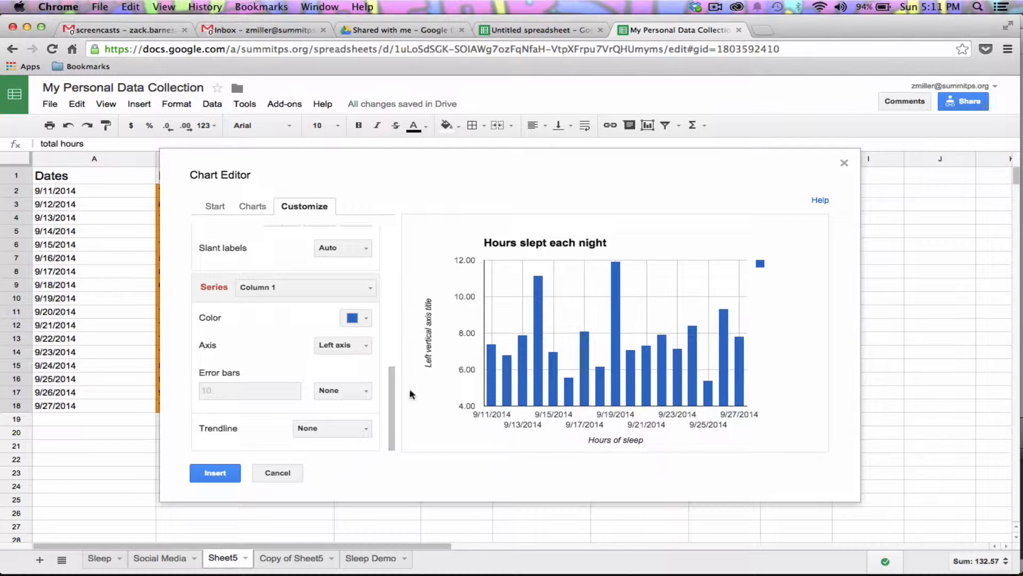
drag(391, 380, 377, 303)
double_click(291, 404)
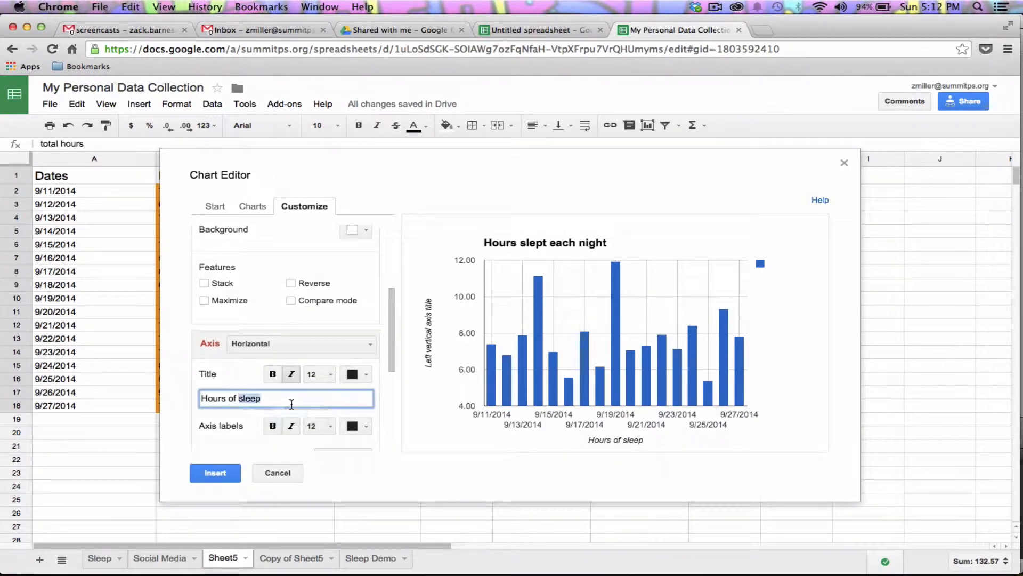
triple_click(291, 404)
text(Dates)
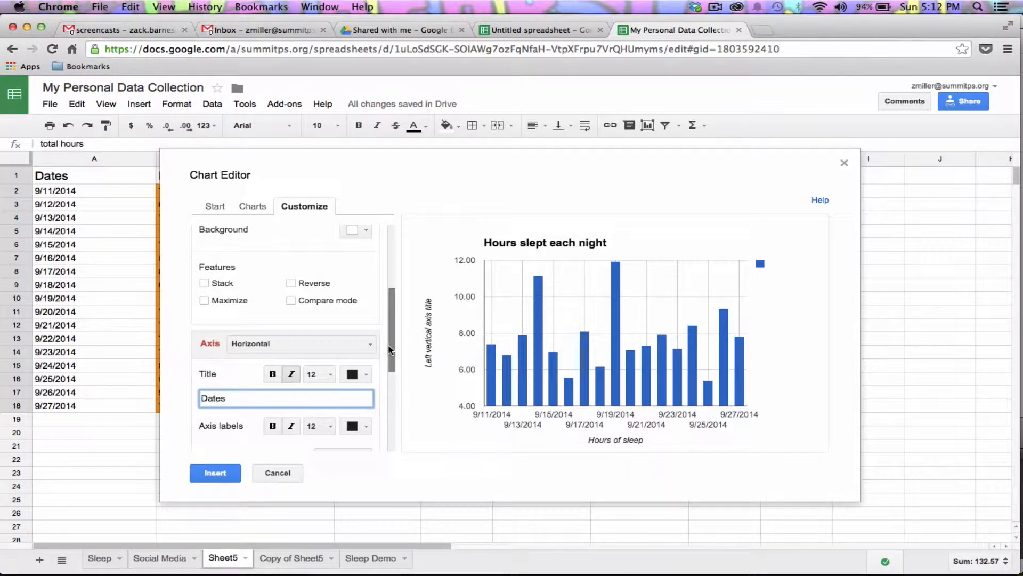
drag(391, 352, 385, 298)
Title the left vertical axis 'Hours slept' and set its range from 0 to 12
scroll(385, 299, down, 5)
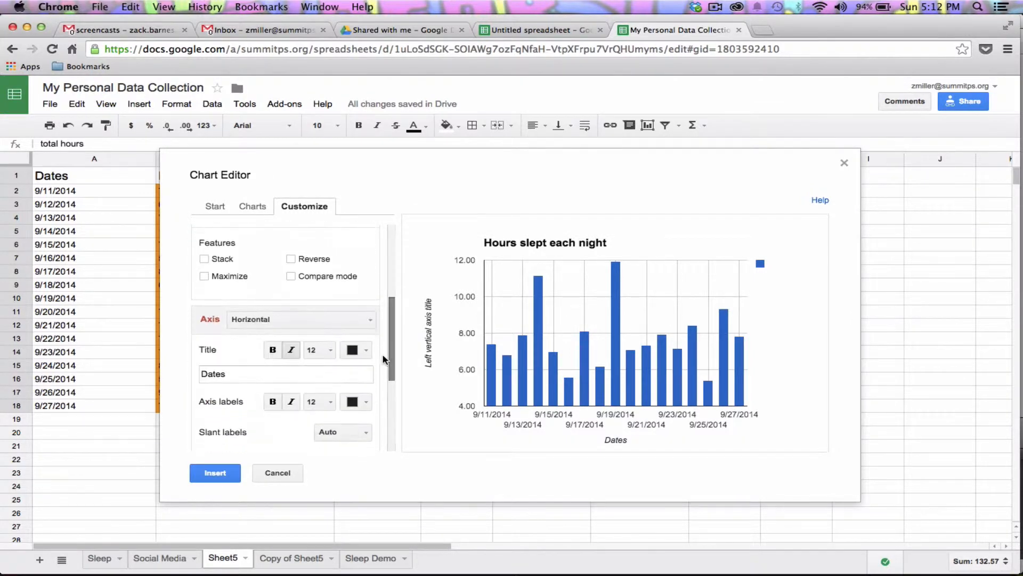
click(350, 320)
click(339, 358)
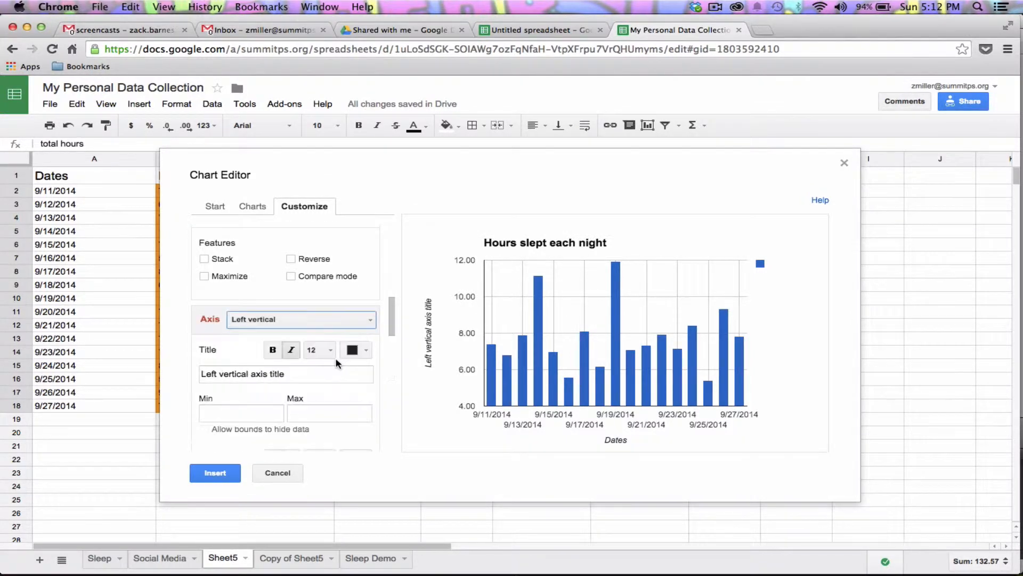
triple_click(314, 376)
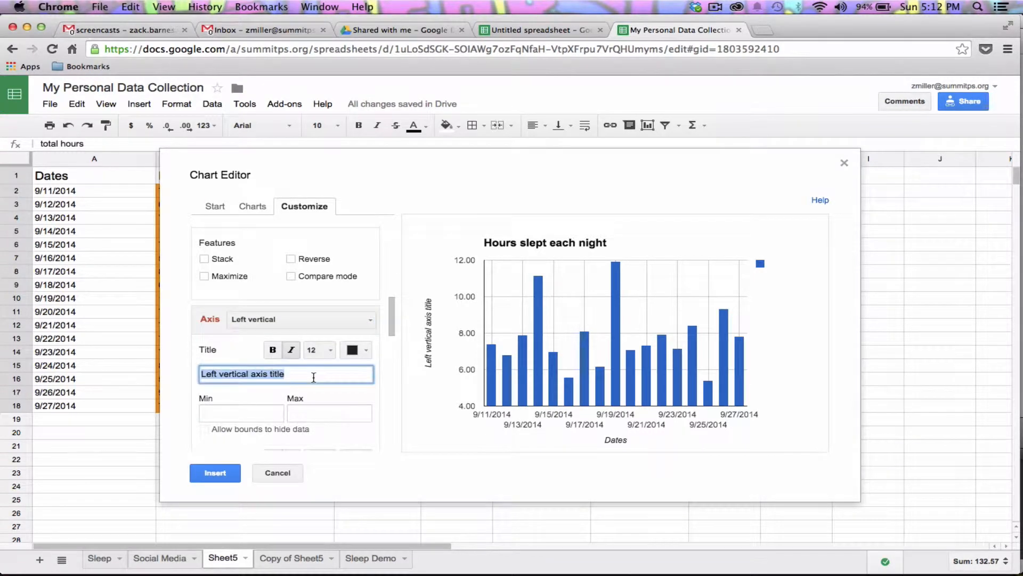
text(Hours slept)
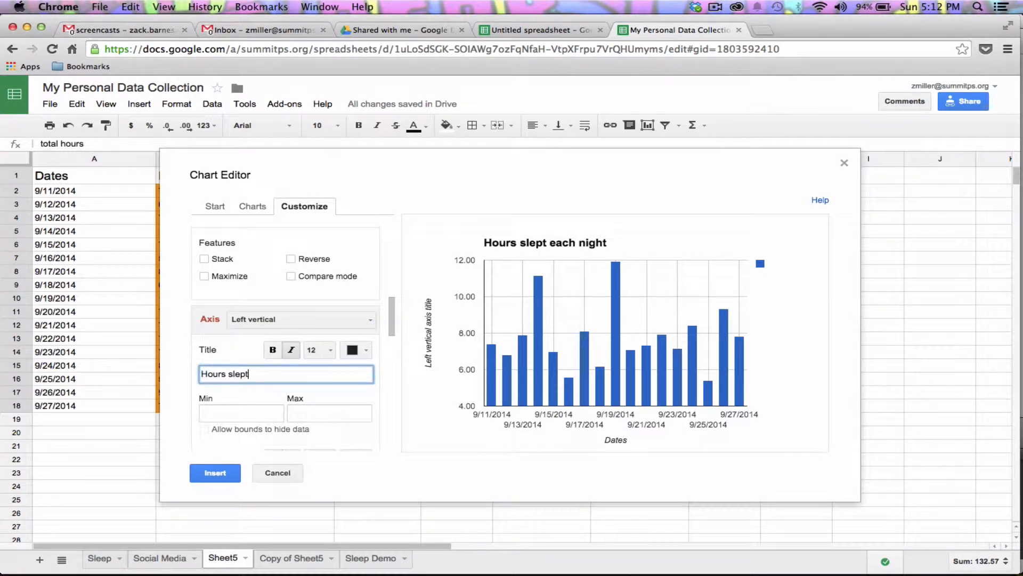
click(260, 416)
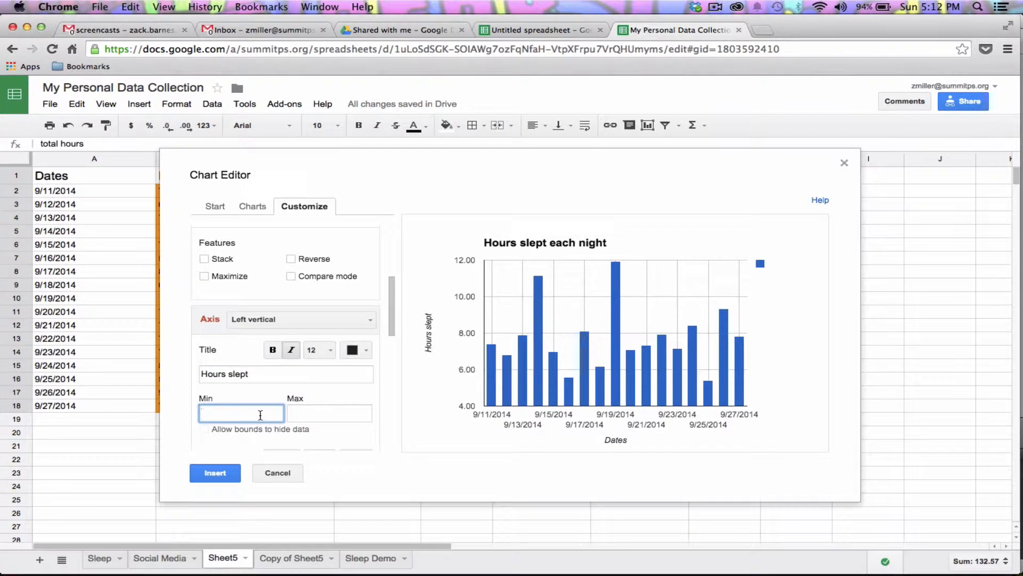
click(326, 414)
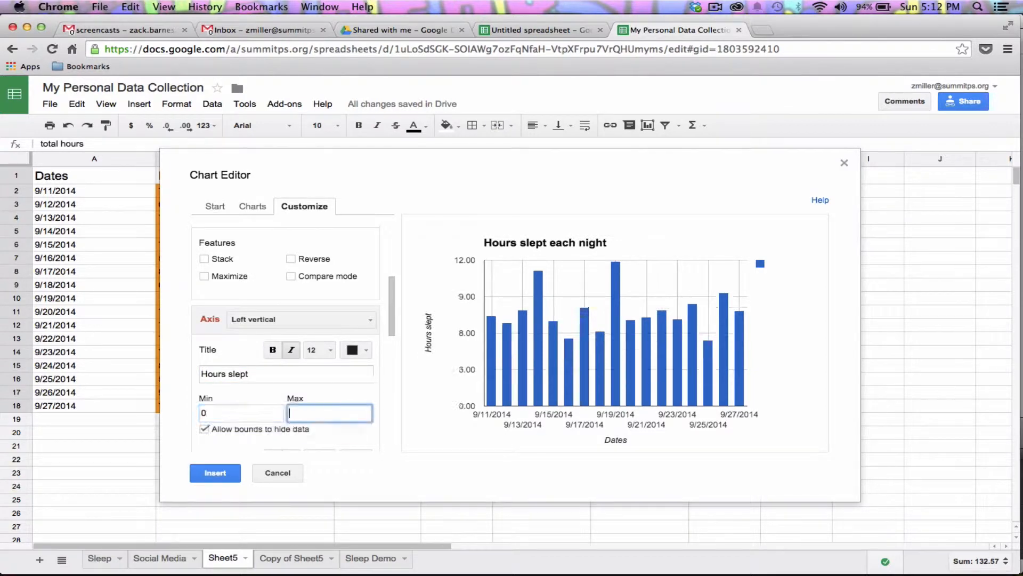
text(12)
click(485, 261)
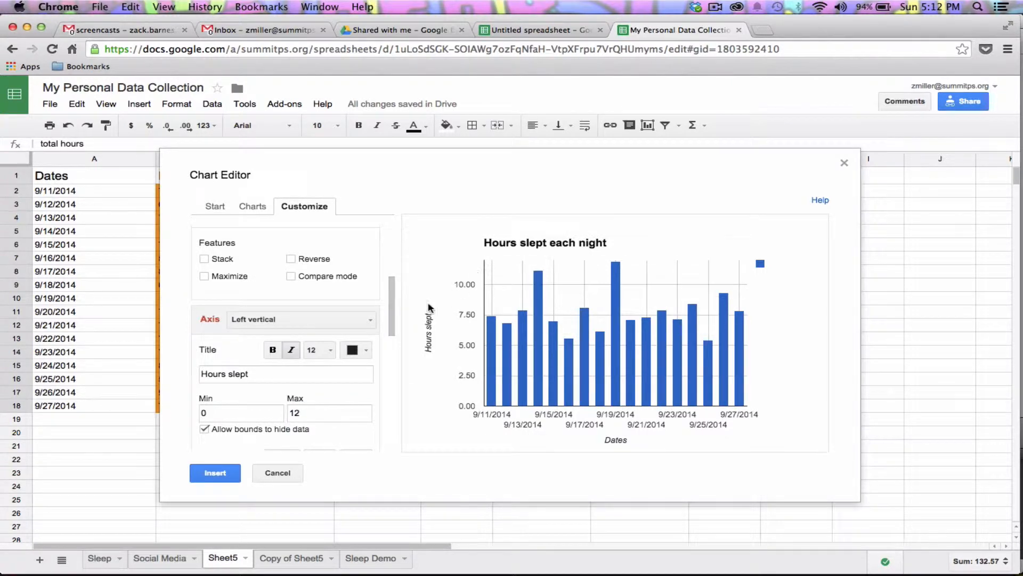
drag(391, 320, 391, 375)
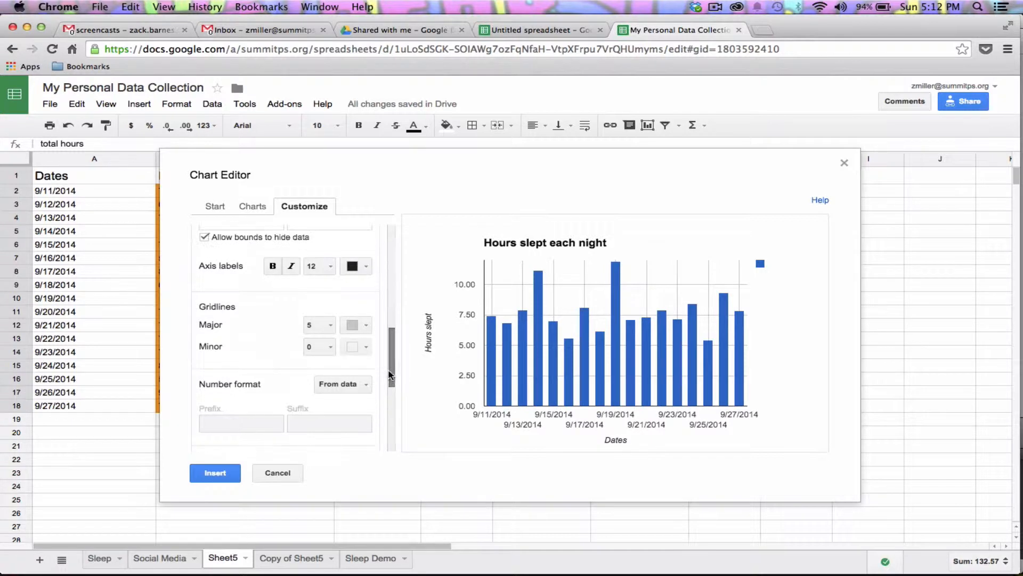
Set the chart gridlines to 4 major and 2 minor
click(322, 324)
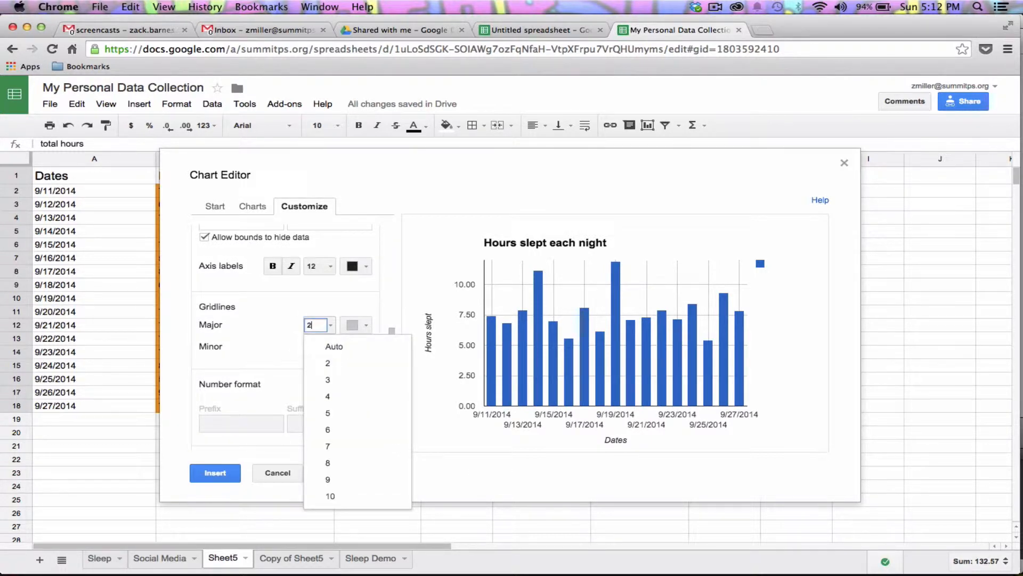
click(337, 311)
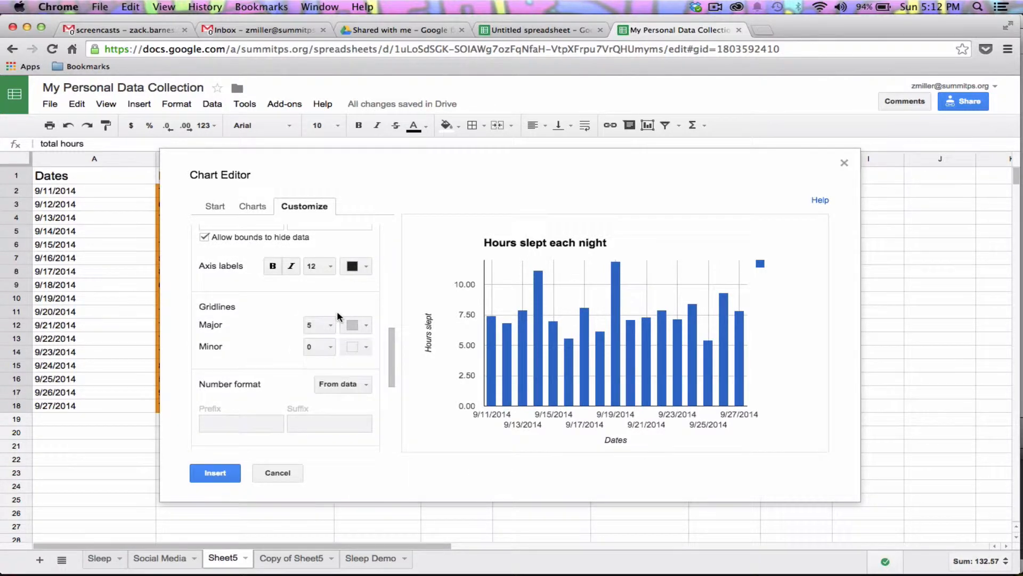
click(313, 323)
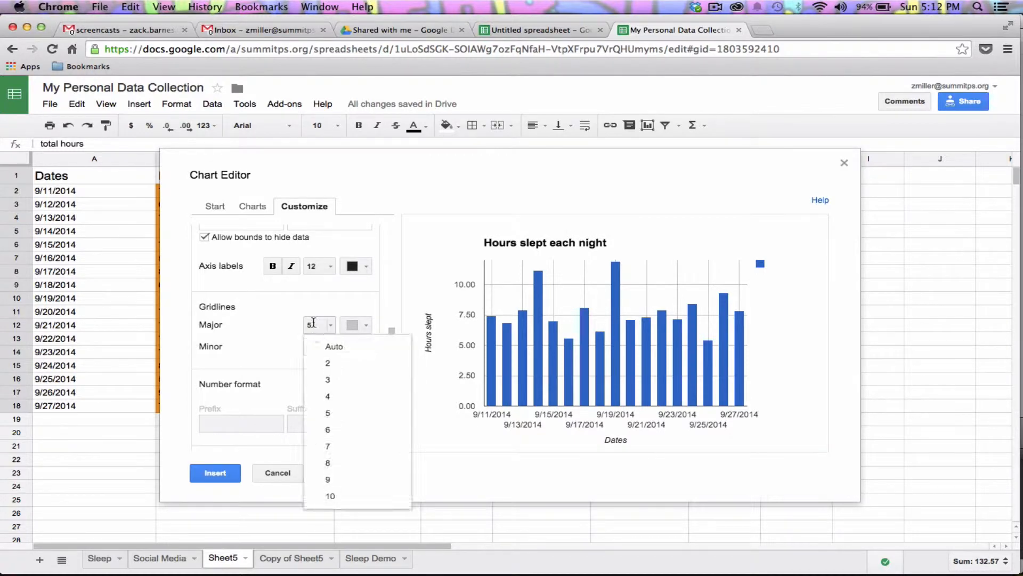
click(331, 366)
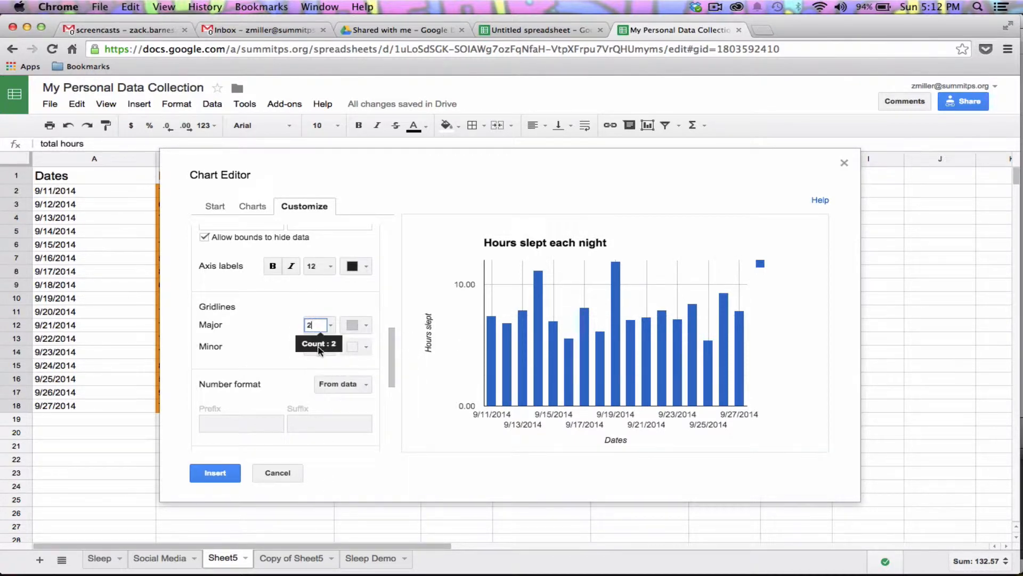
click(321, 348)
click(331, 388)
click(322, 323)
click(334, 398)
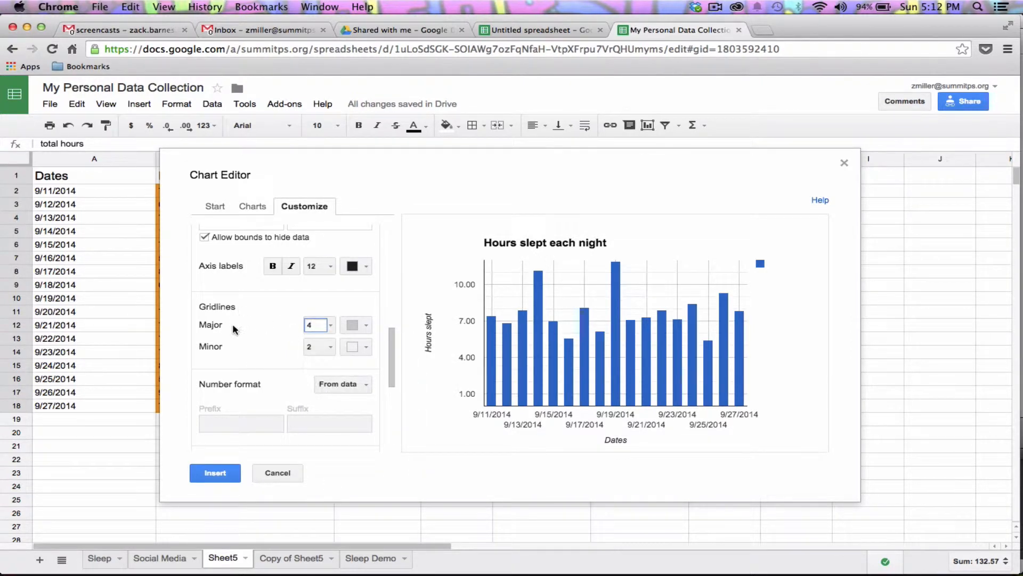
Insert the finished column chart onto Sheet5 below the data
scroll(248, 323, up, 2)
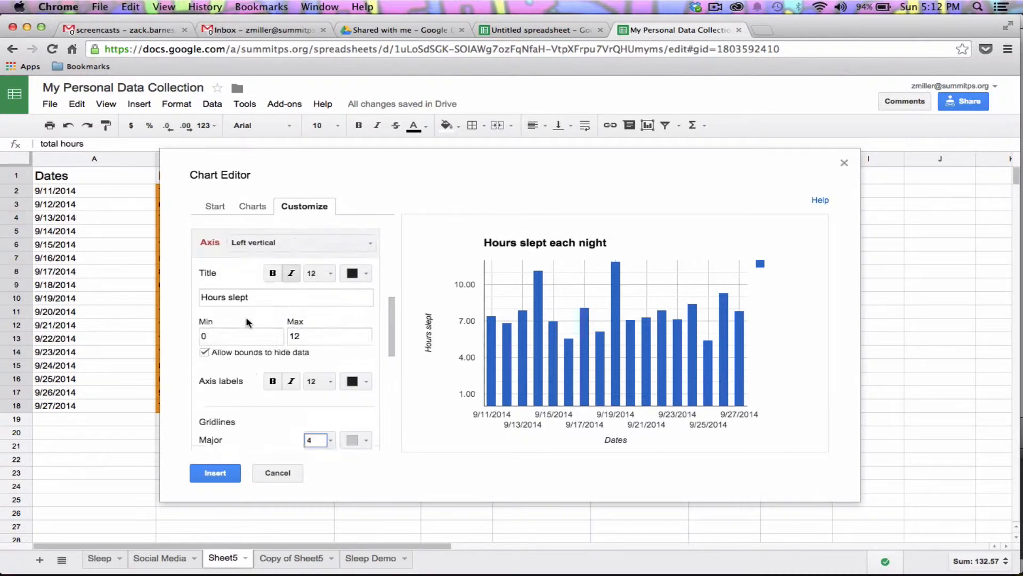
scroll(246, 321, down, 3)
scroll(247, 321, down, 4)
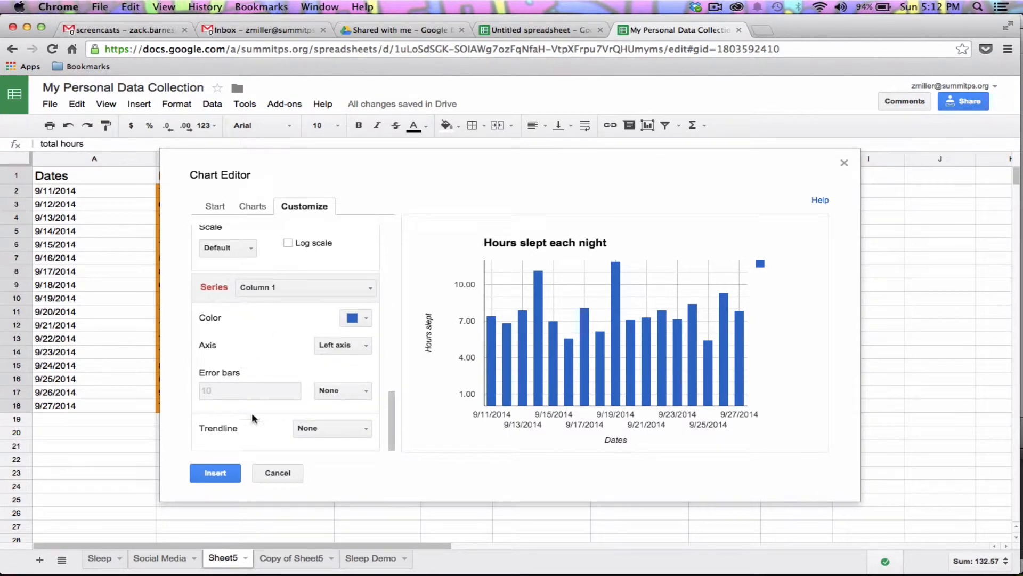
click(224, 474)
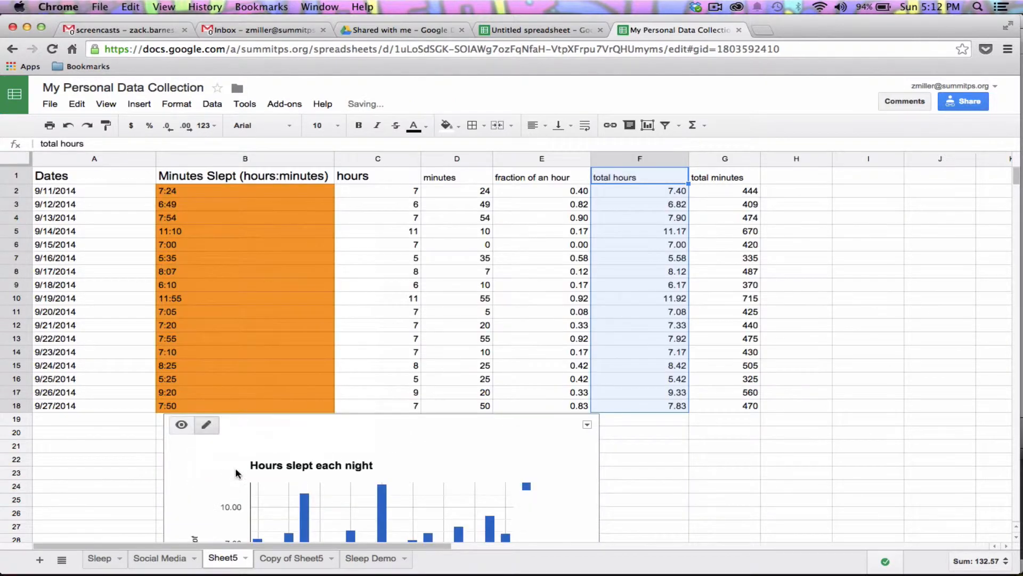
Nudge the sleep chart slightly higher on Sheet5, then view the Copy of Sheet5 sheet
scroll(242, 472, down, 1)
scroll(241, 471, down, 5)
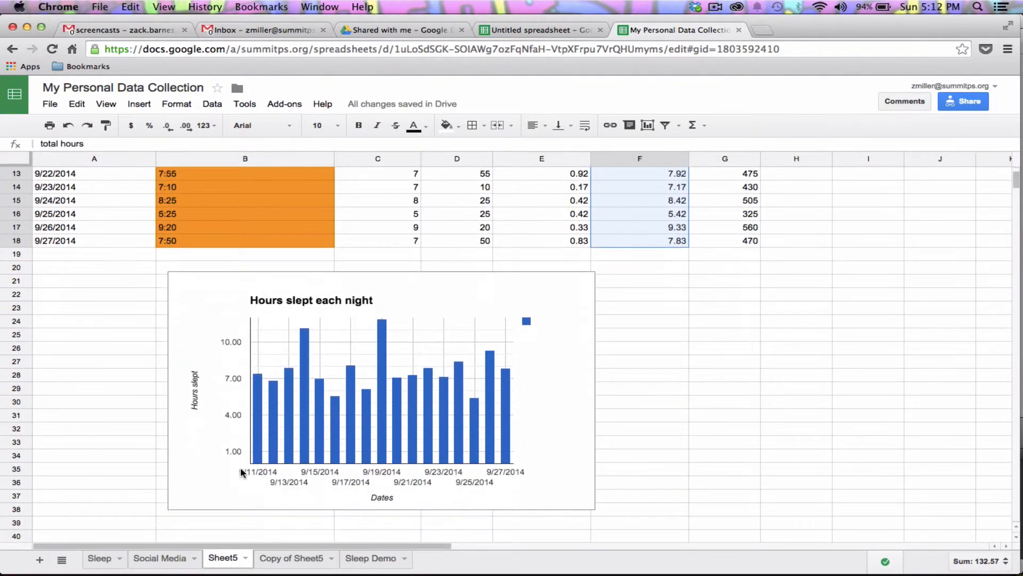
click(546, 382)
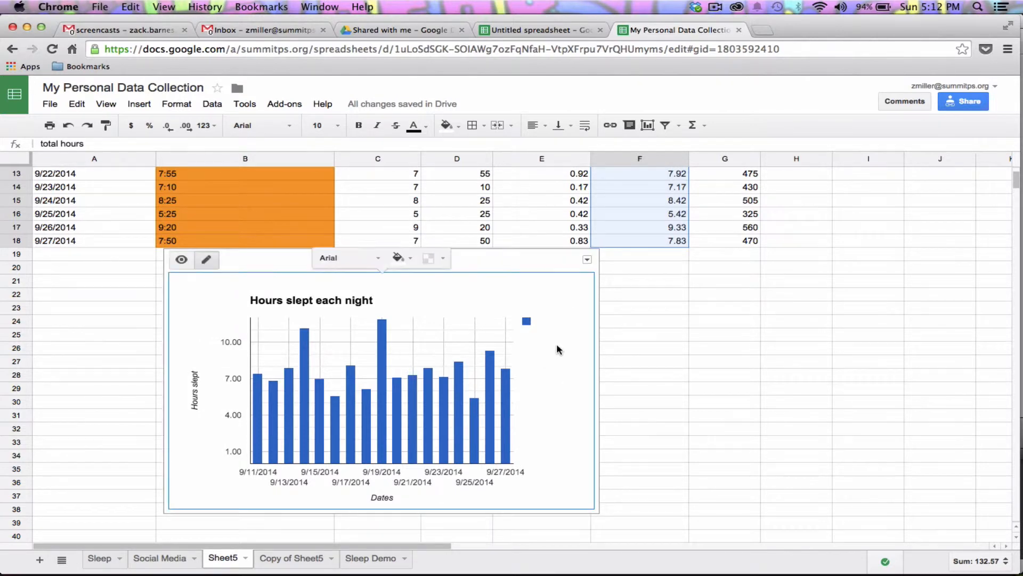
drag(545, 265, 542, 233)
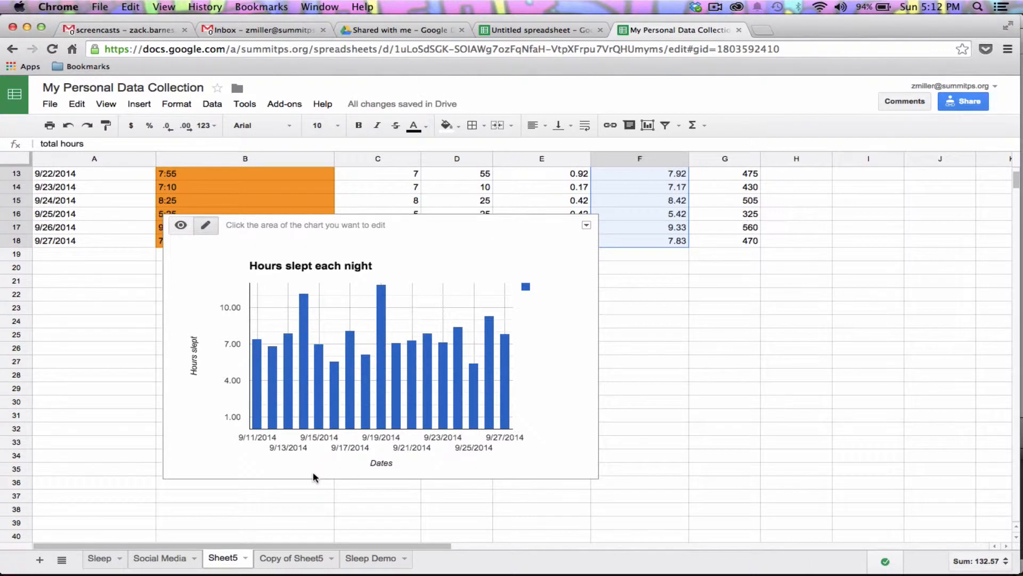
click(319, 558)
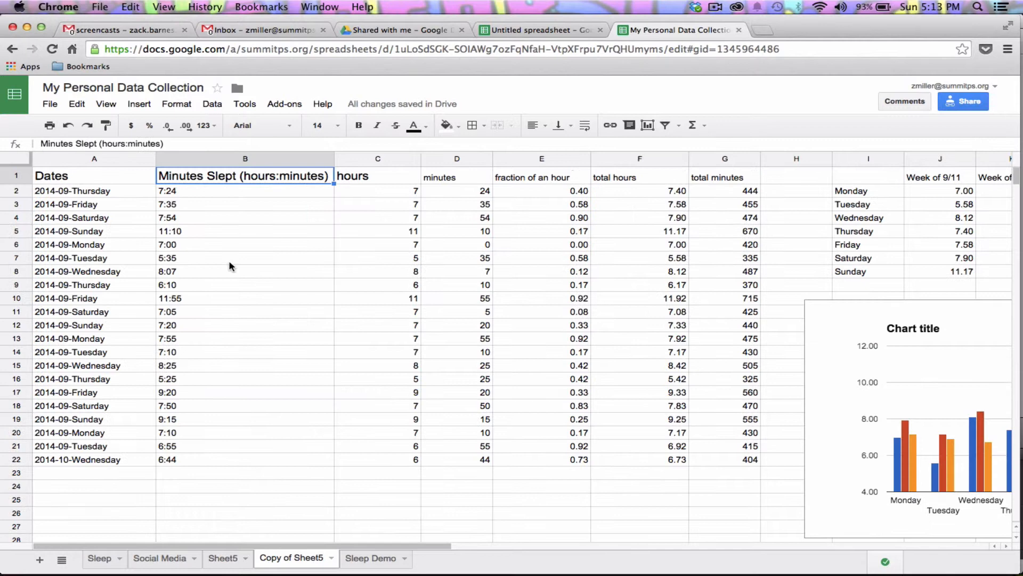
Check the first date in A2 and the Monday–Friday labels in column I
click(107, 193)
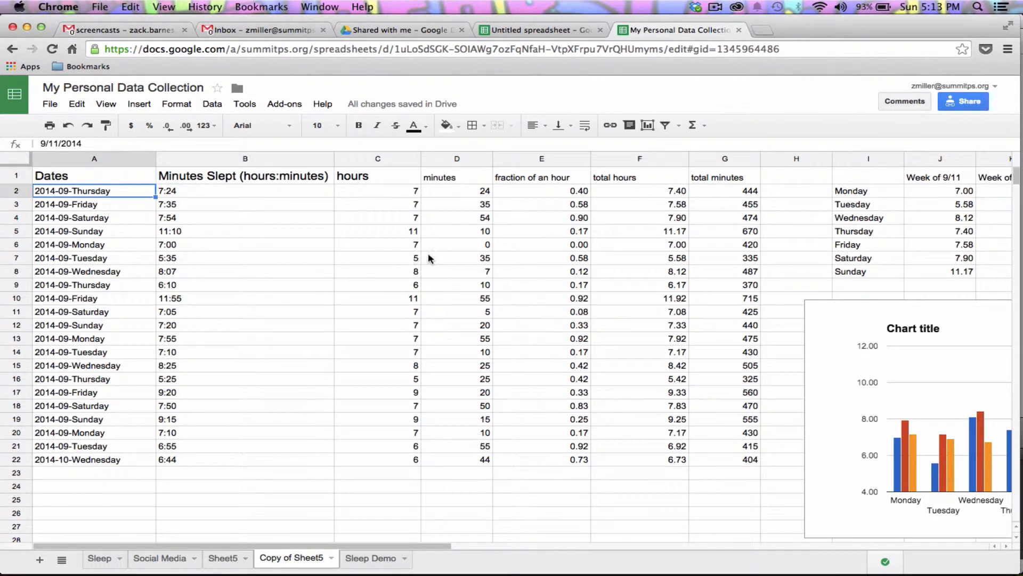
scroll(428, 258, right, 5)
click(476, 194)
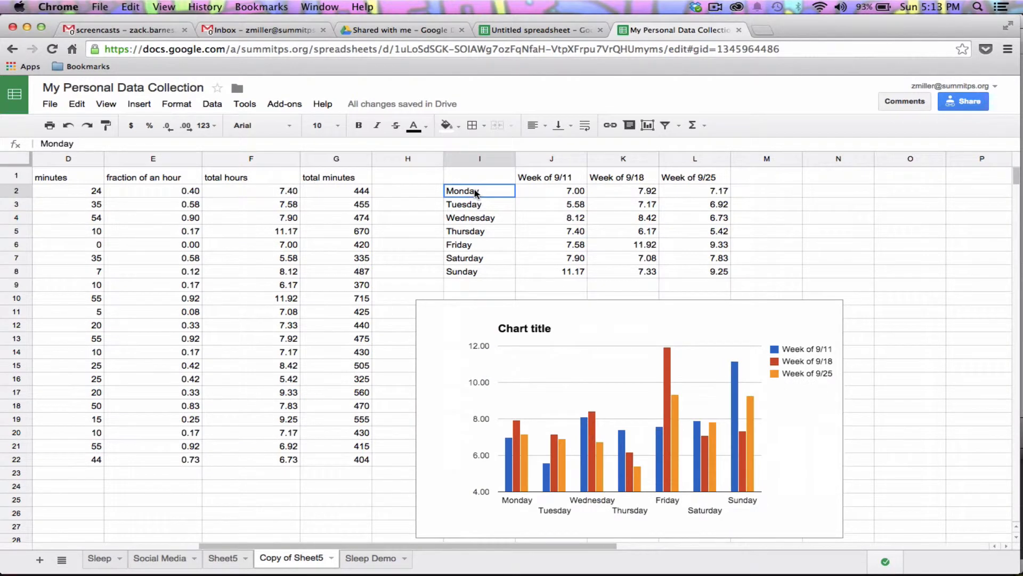
click(472, 205)
click(470, 219)
click(471, 233)
click(468, 246)
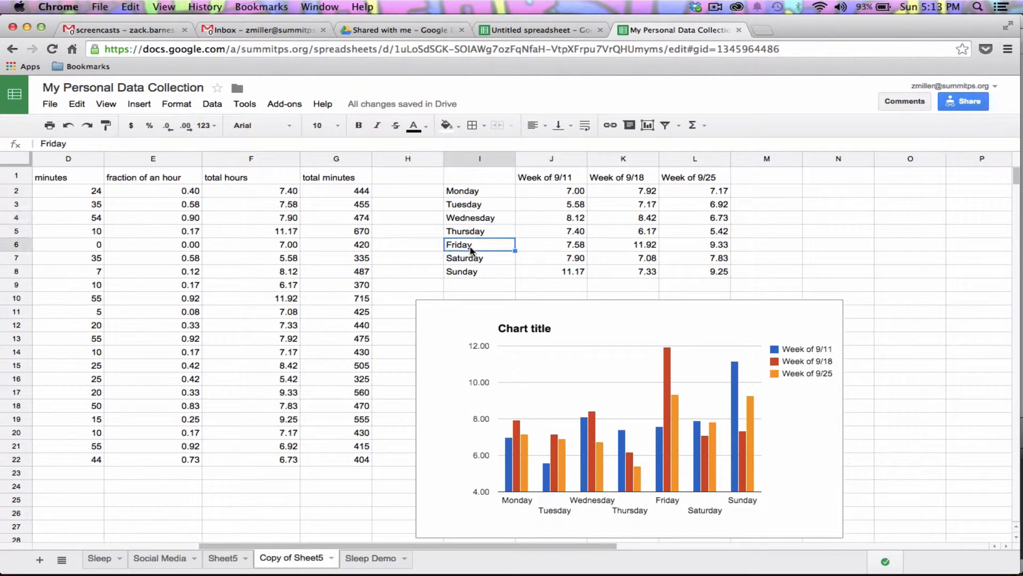
Move the weekly comparison chart up and left, enlarge it twice, then return to Sheet5
click(467, 327)
drag(515, 294, 275, 201)
drag(608, 449, 678, 463)
drag(753, 484, 812, 501)
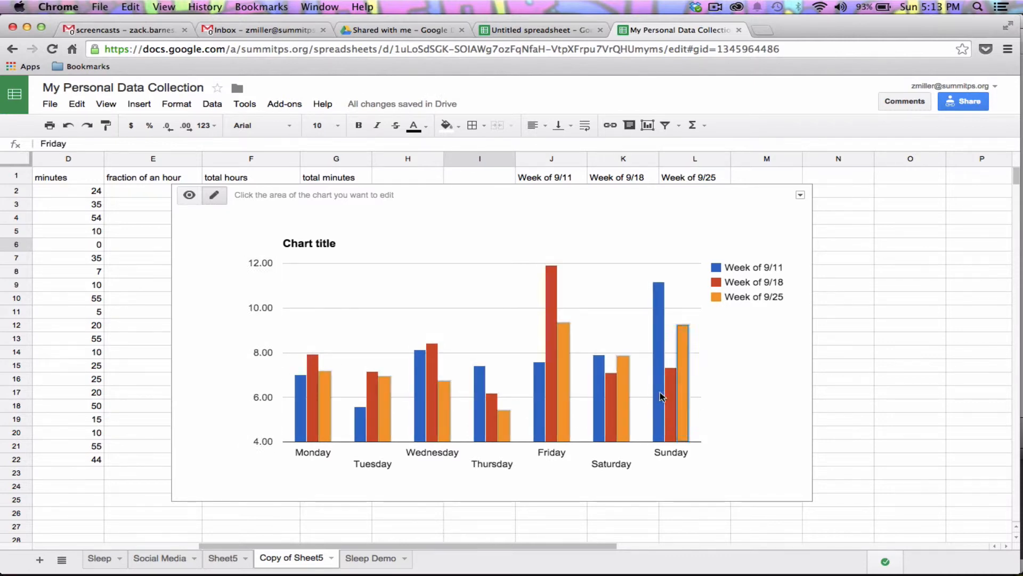
click(750, 401)
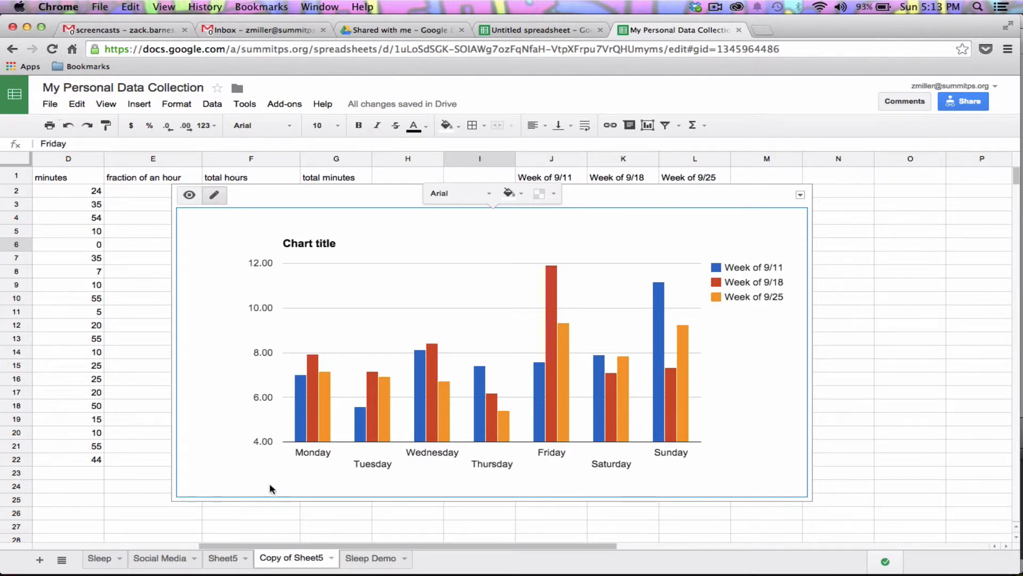
click(227, 558)
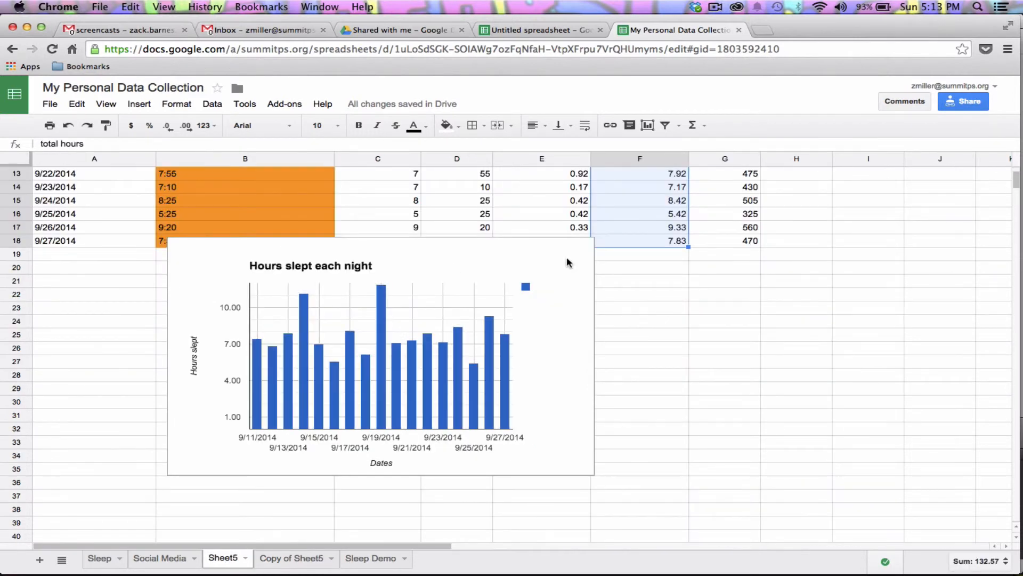
Insert a flat pie chart of the total hours column beside the data
scroll(568, 259, up, 4)
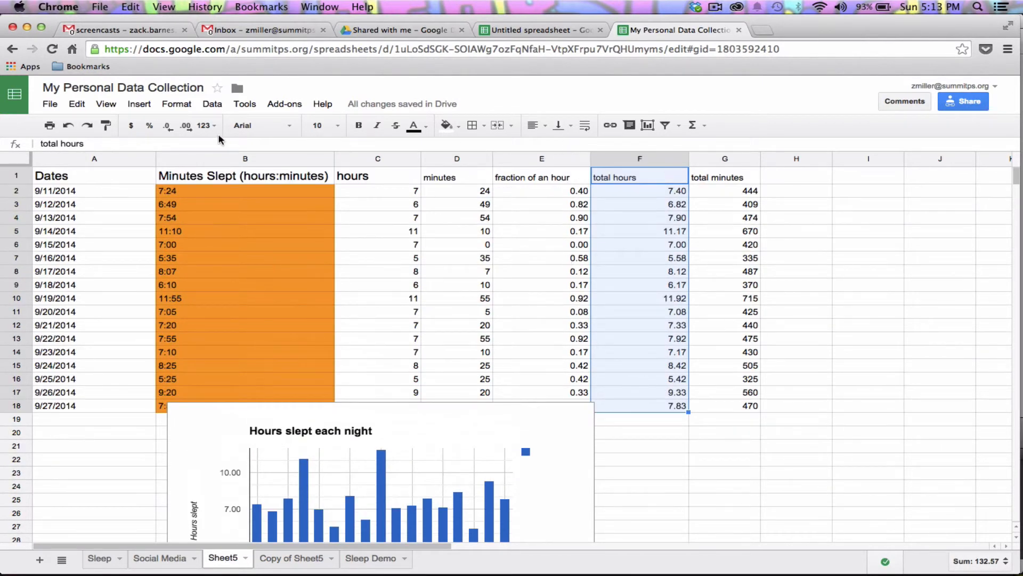
click(140, 105)
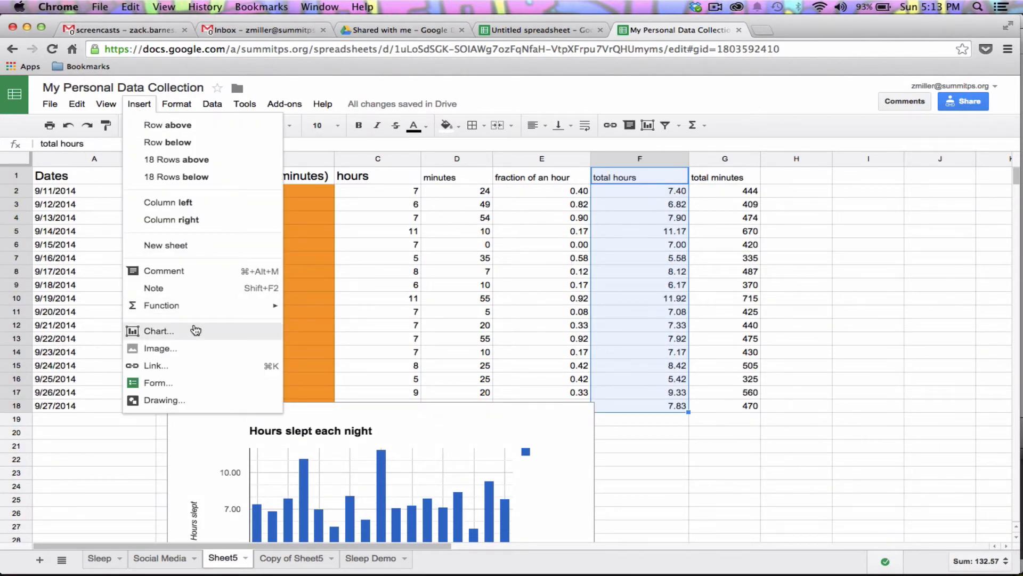
click(258, 330)
click(257, 206)
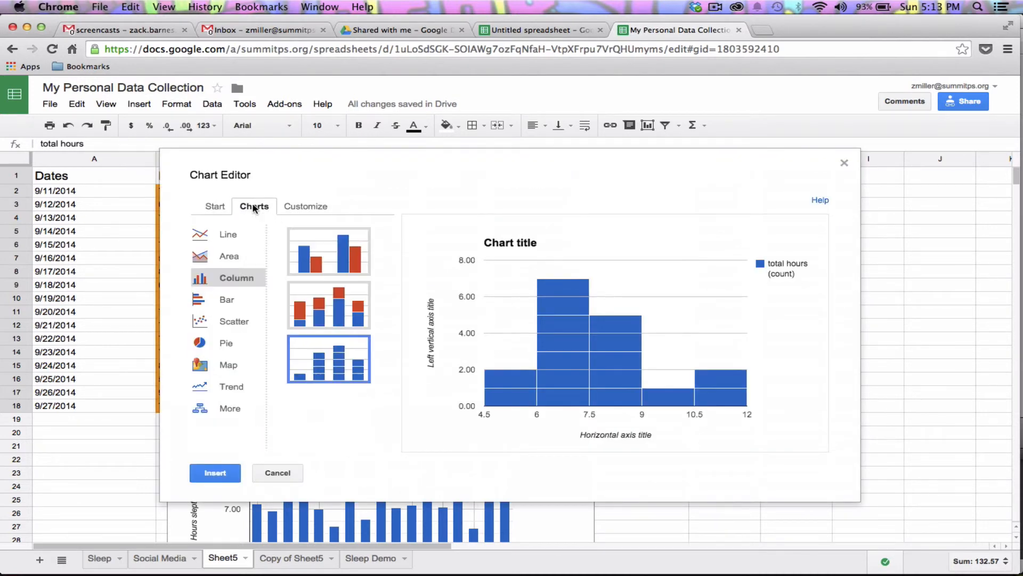
click(230, 342)
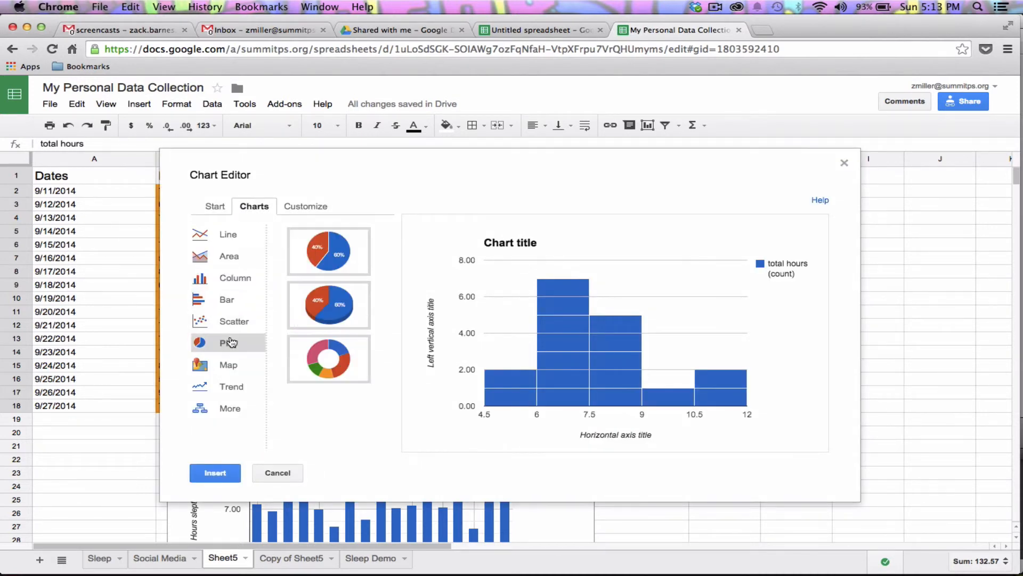
click(306, 243)
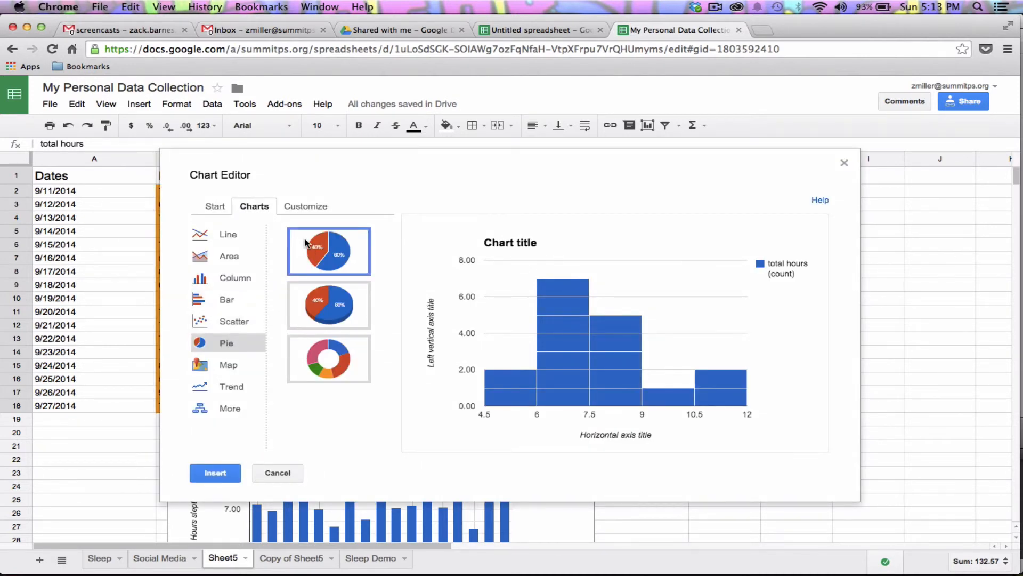
click(223, 473)
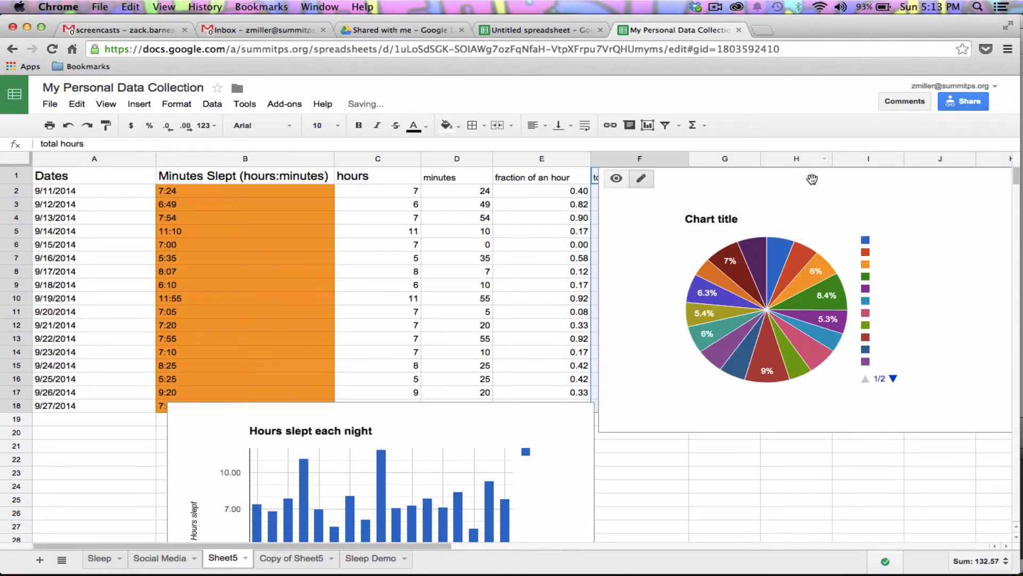
Move the pie chart left over columns D–H and select its legend
drag(812, 176, 646, 190)
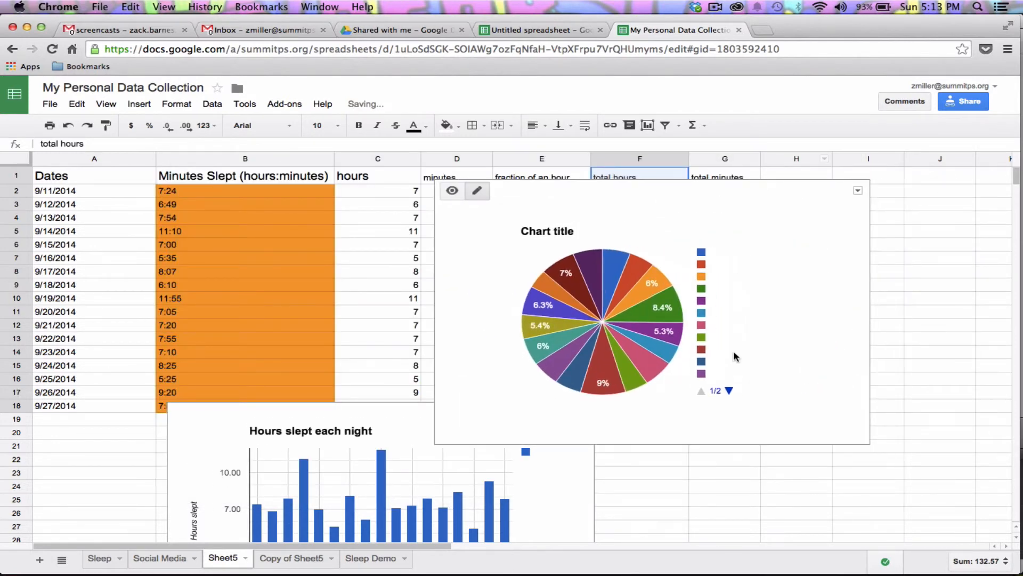
click(698, 368)
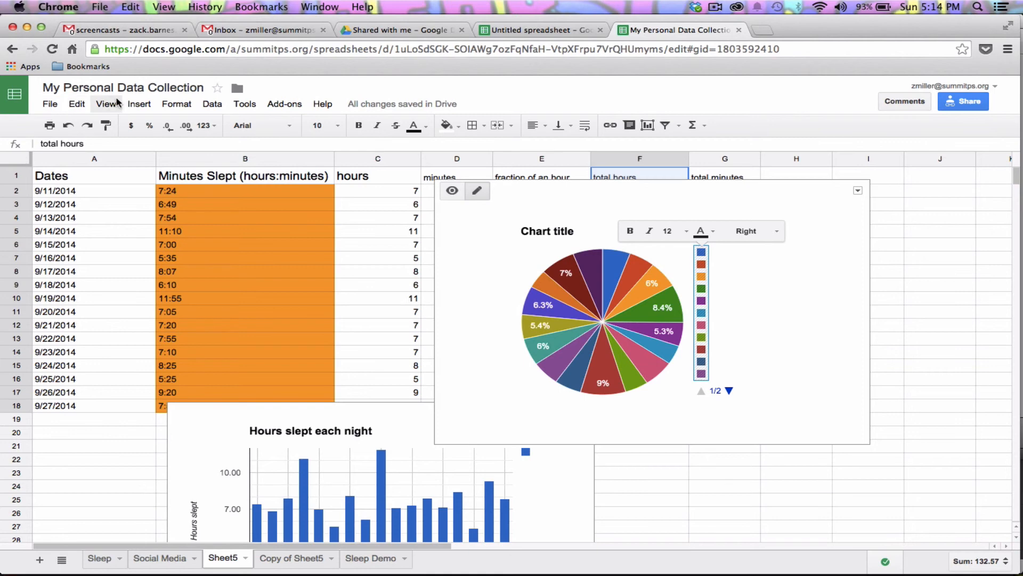
click(139, 104)
Start another total hours chart and cycle through scatter, bar, column, area and line types
click(170, 327)
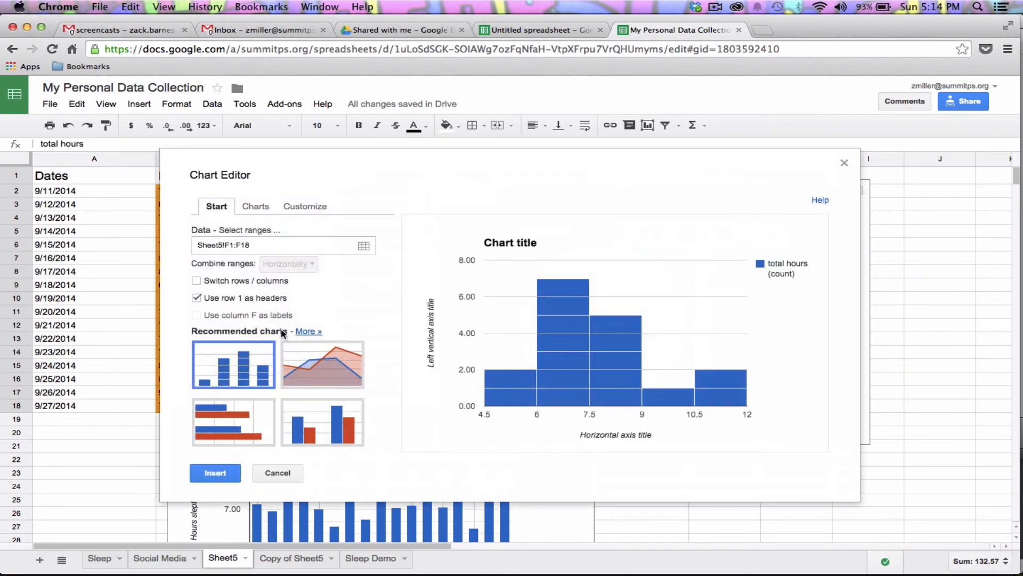
click(254, 206)
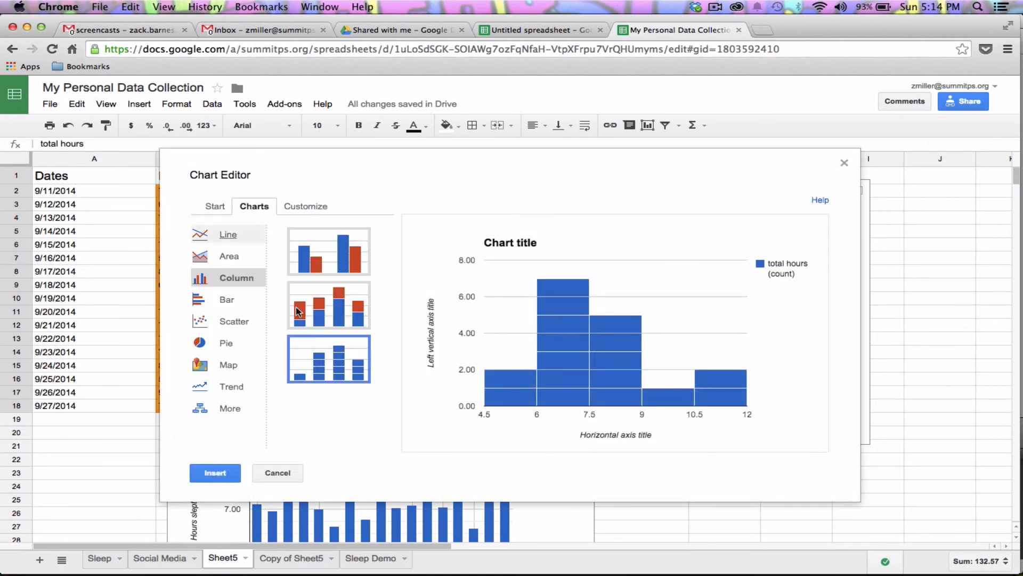
click(233, 322)
click(230, 300)
click(240, 283)
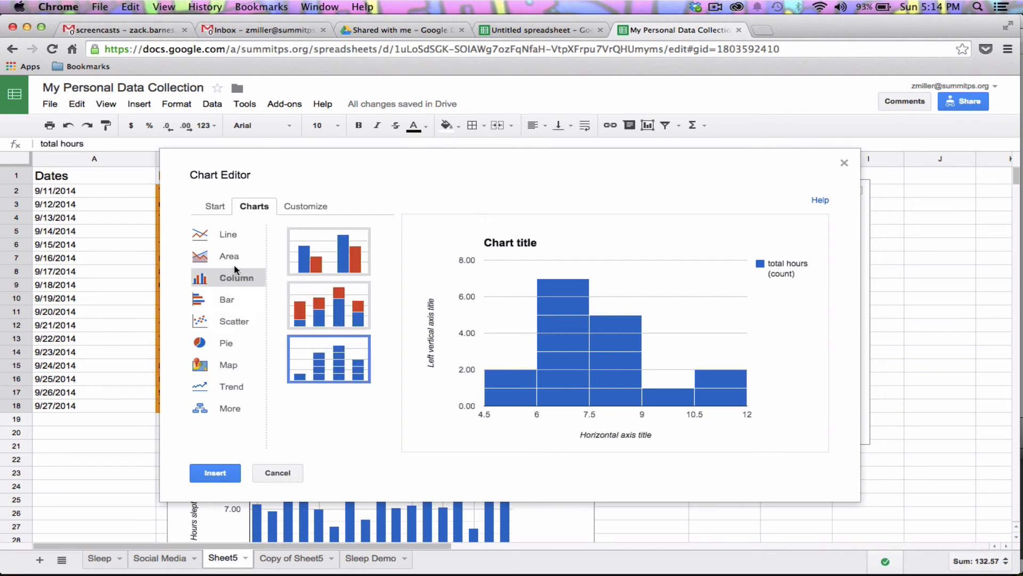
click(233, 258)
click(236, 237)
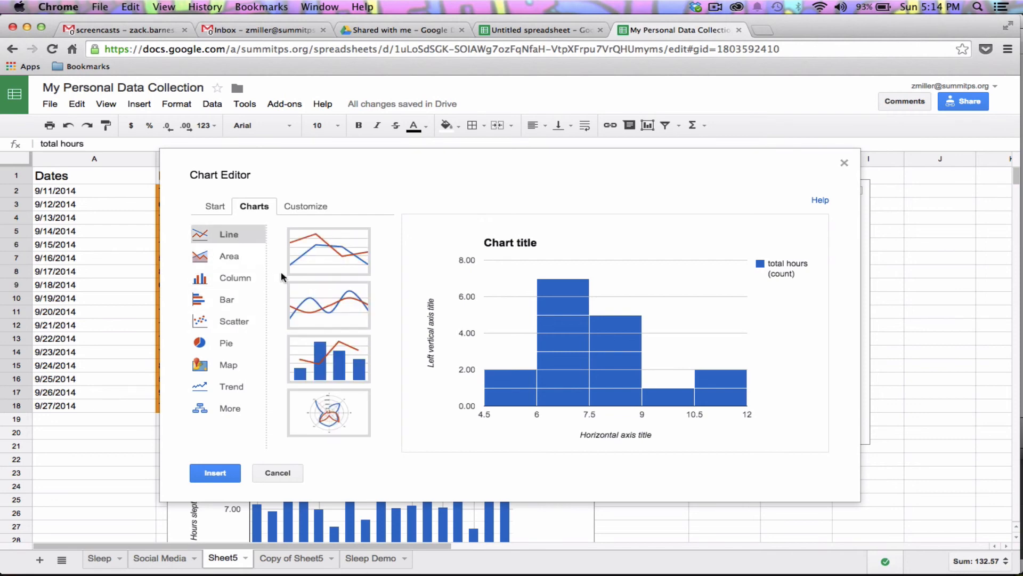